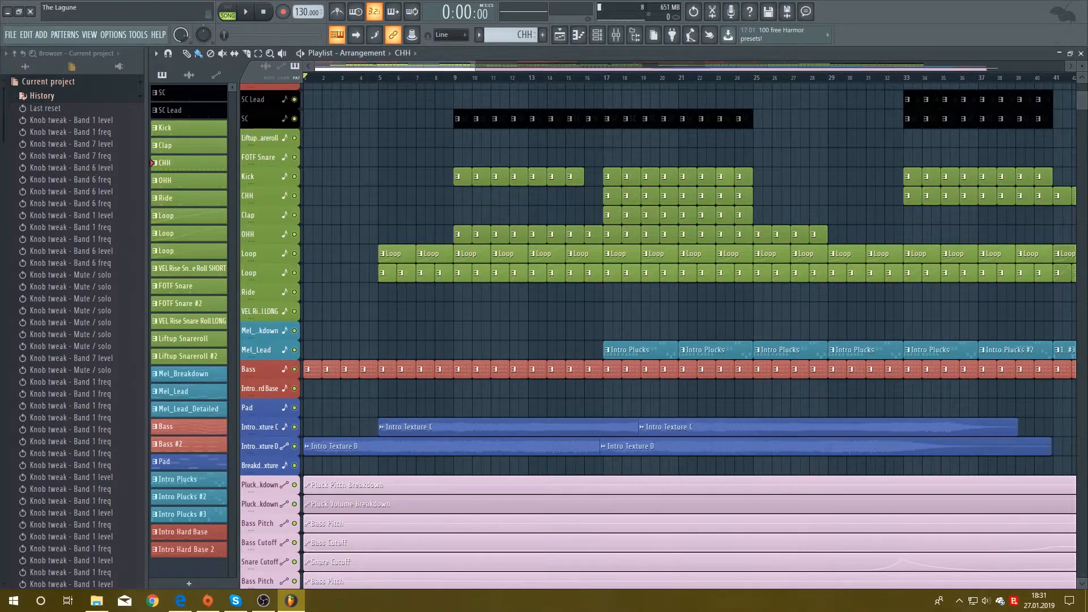
Examine the full arrangement in the playlist and the track layout in the mixer.
alt+scroll(929, 178, down, 4)
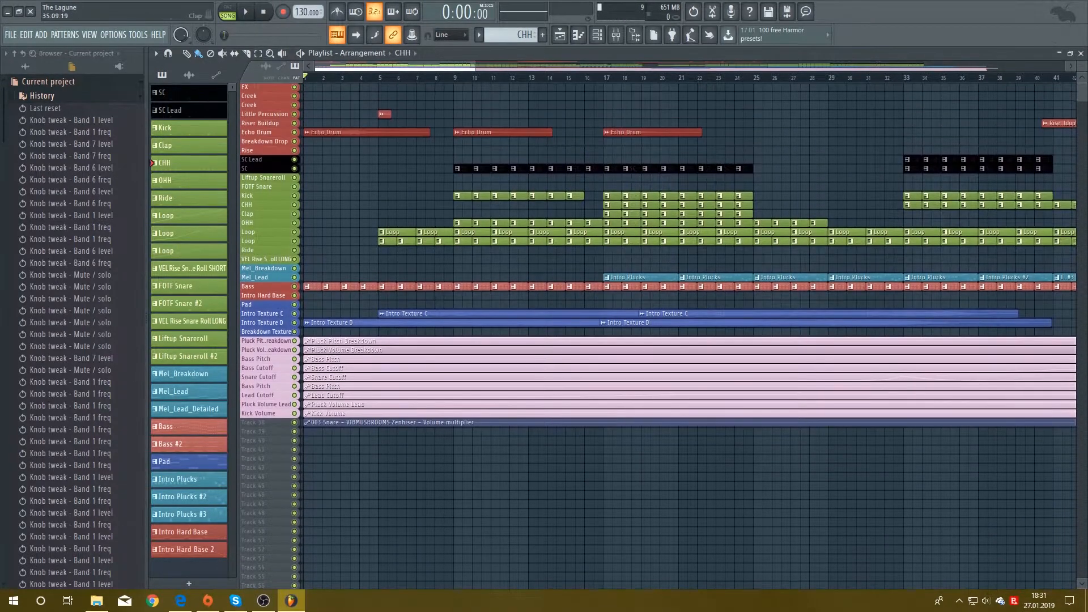
ctrl+scroll(535, 159, down, 5)
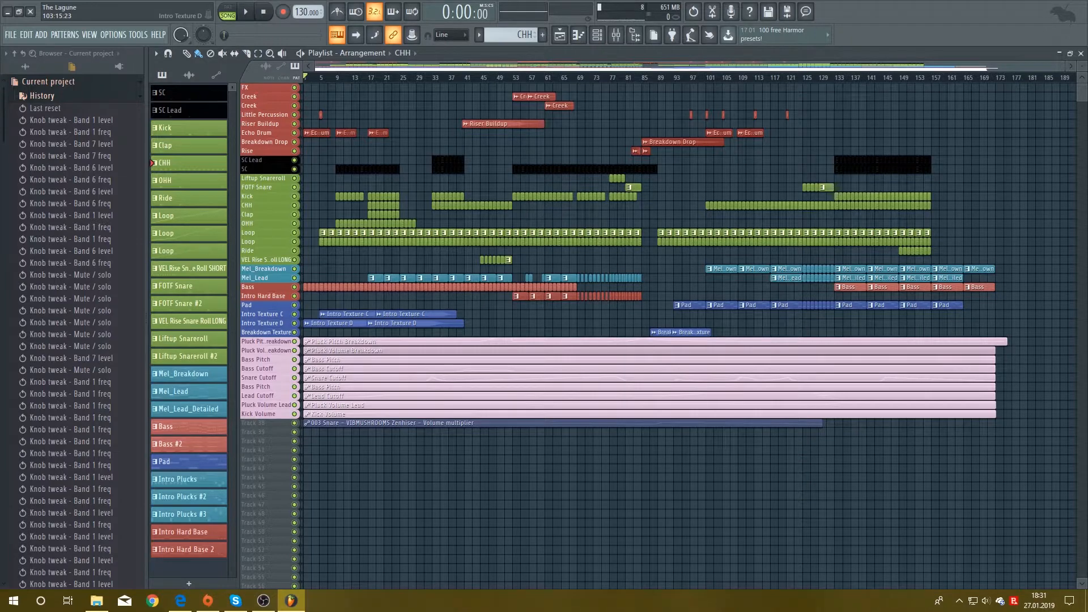
ctrl+scroll(689, 210, up, 3)
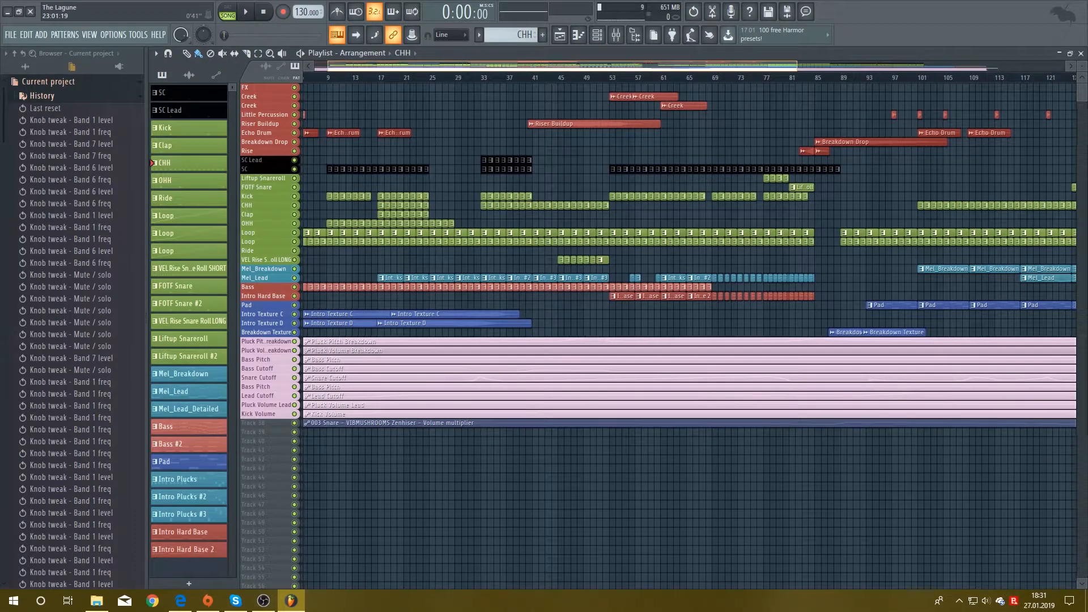
alt+scroll(706, 95, up, 5)
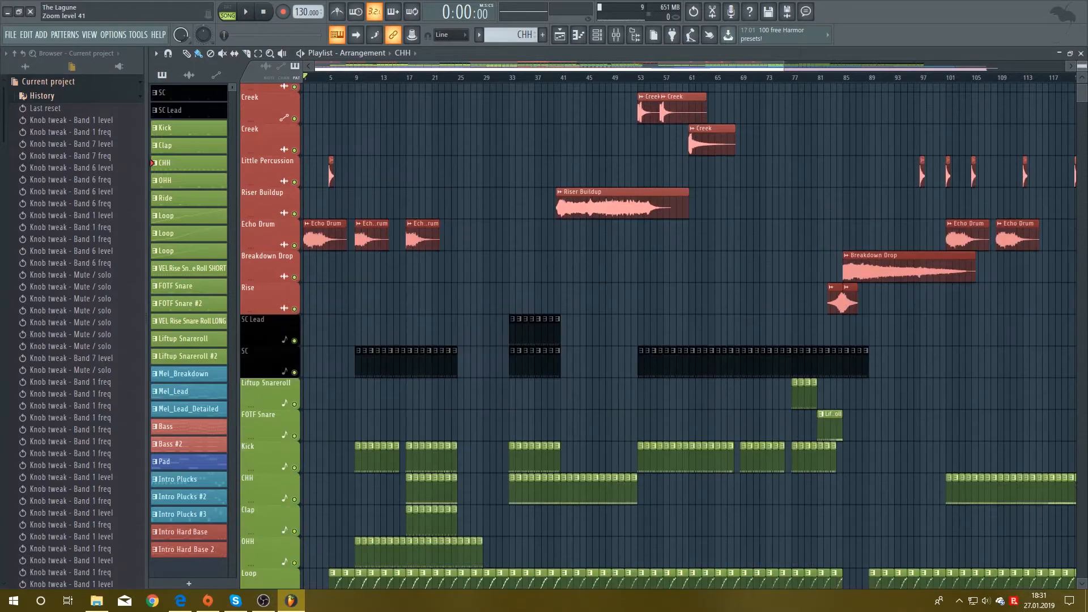
alt+scroll(706, 95, down, 4)
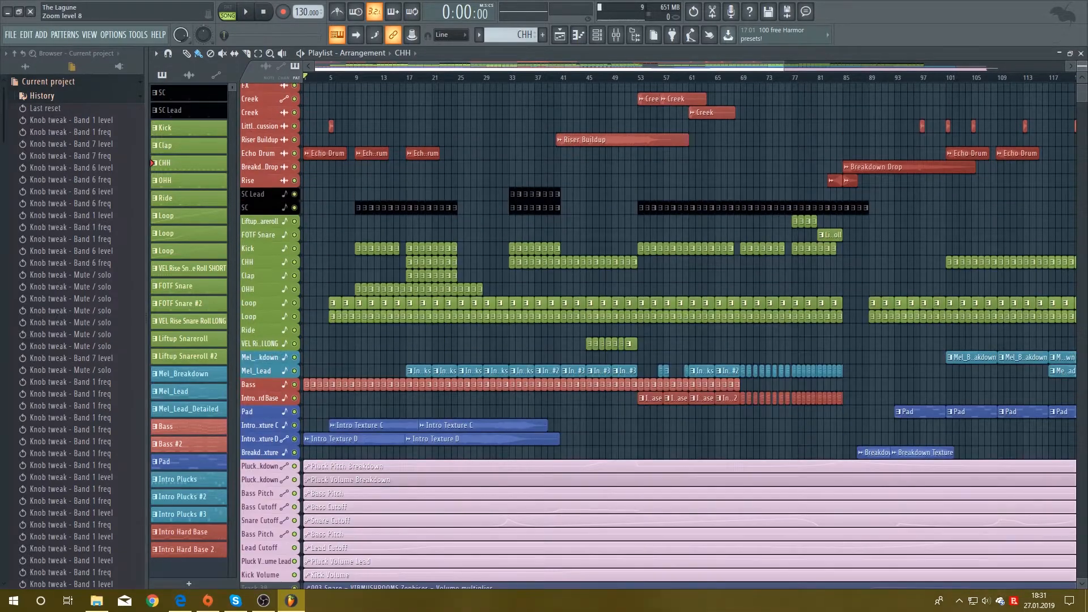
scroll(689, 335, up, 1)
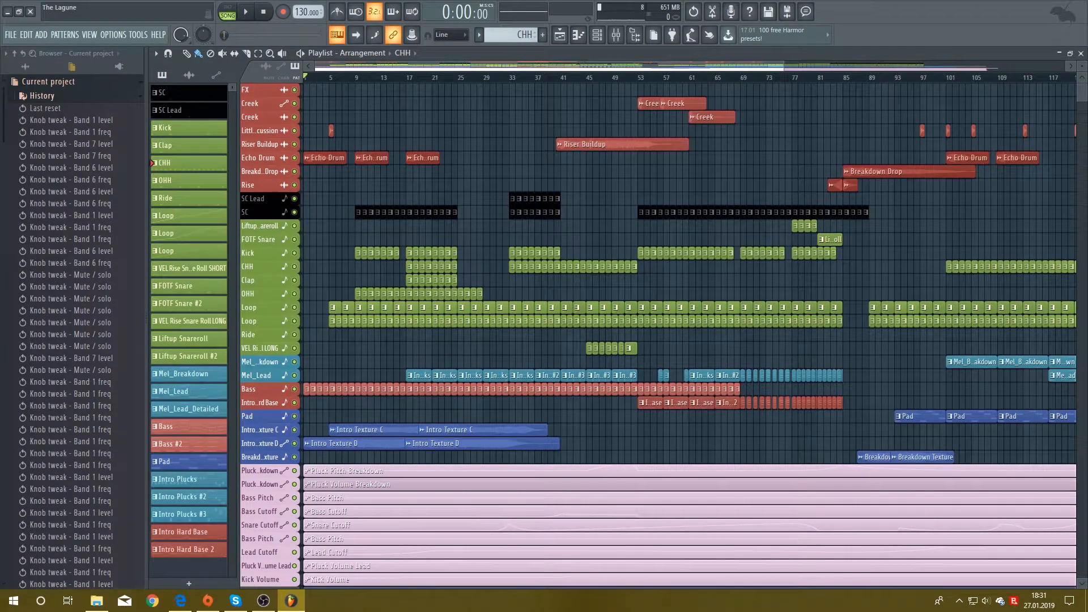
click(615, 34)
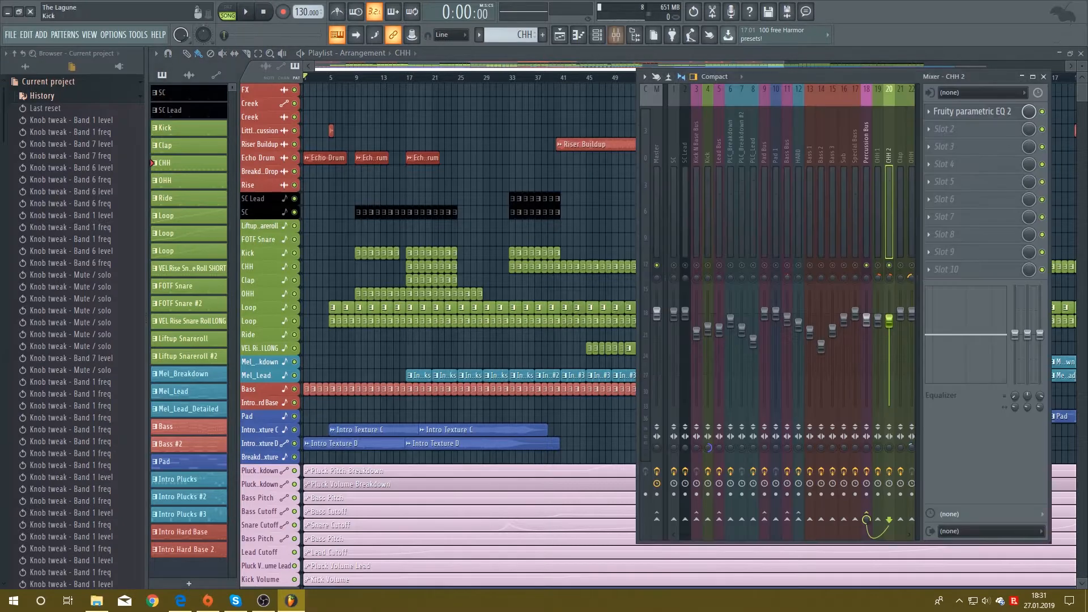
right_click(764, 265)
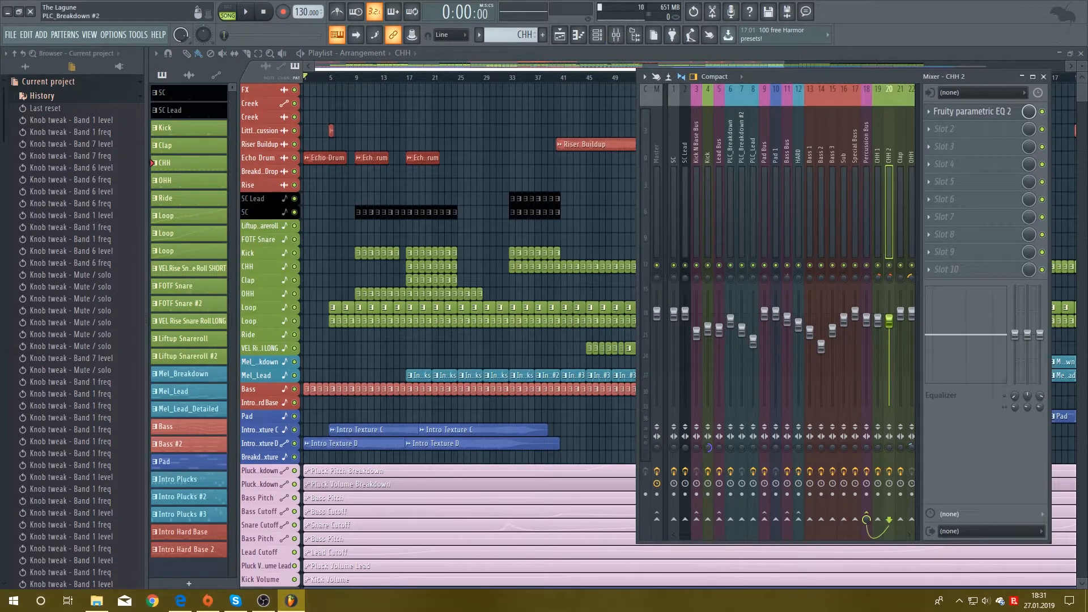
key(F9)
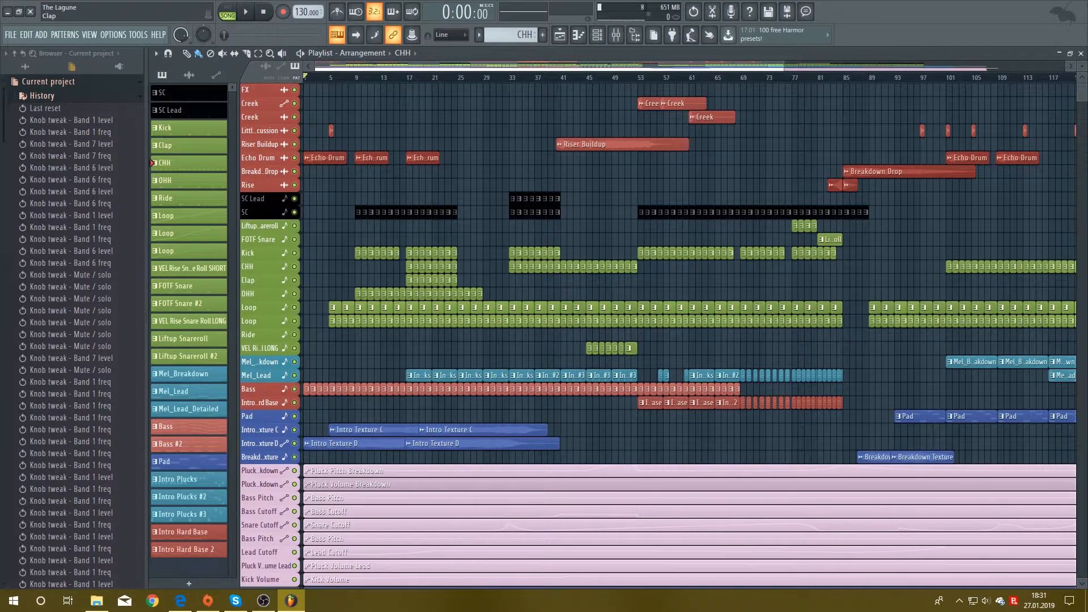
Play the intro from the start and compare it with the Intro Texture C and D tracks muted and unmuted.
key(space)
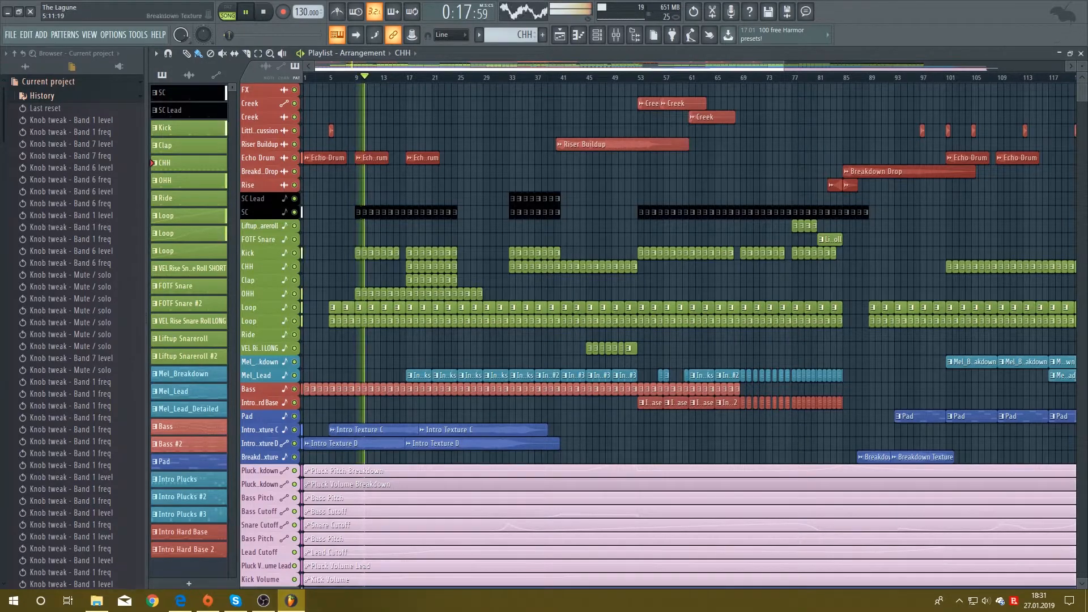
click(294, 430)
click(294, 443)
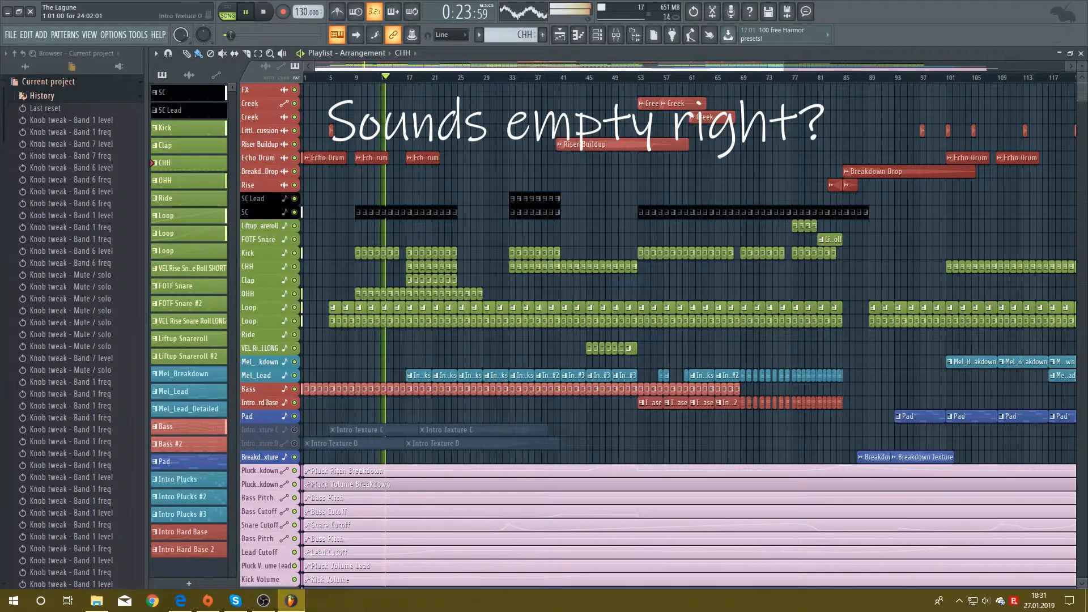
click(294, 430)
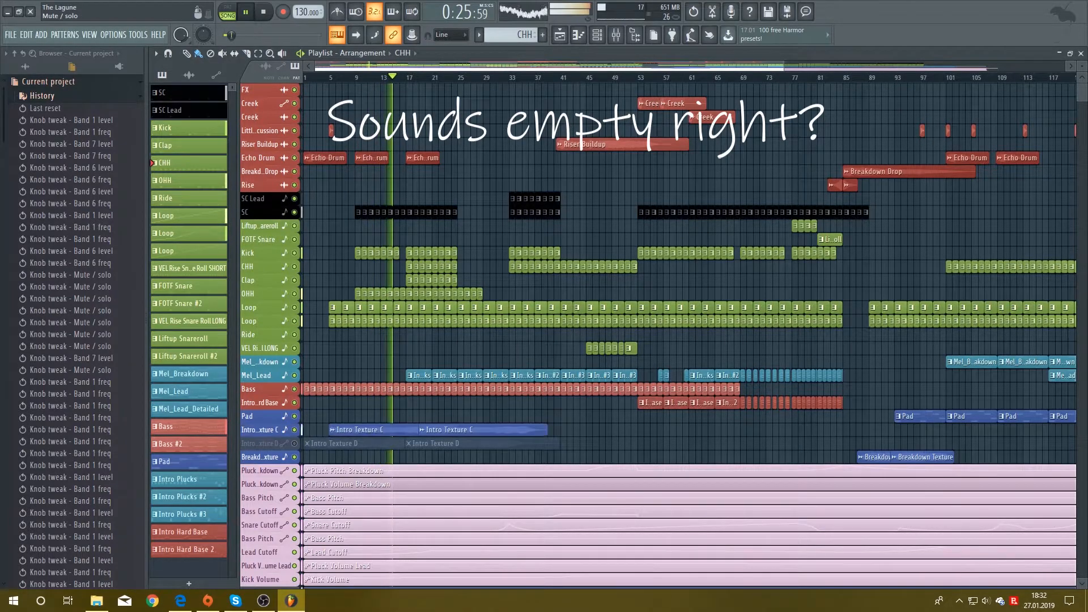
click(294, 444)
key(space)
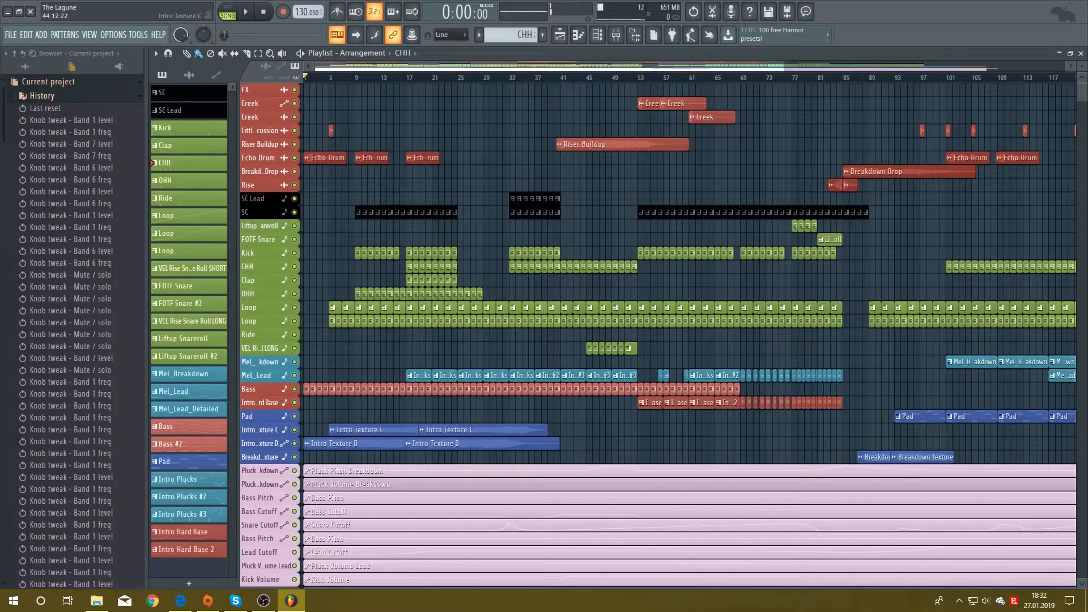
Audition the Intro Texture C and D tracks soloed together from the start, and restore all tracks.
right_click(294, 443)
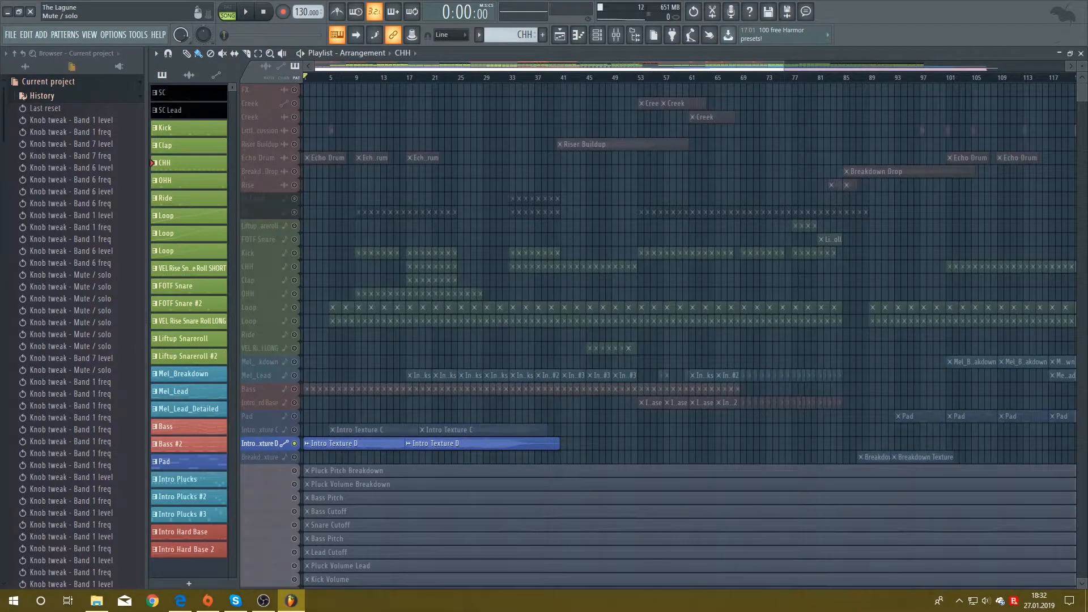
click(294, 430)
key(space)
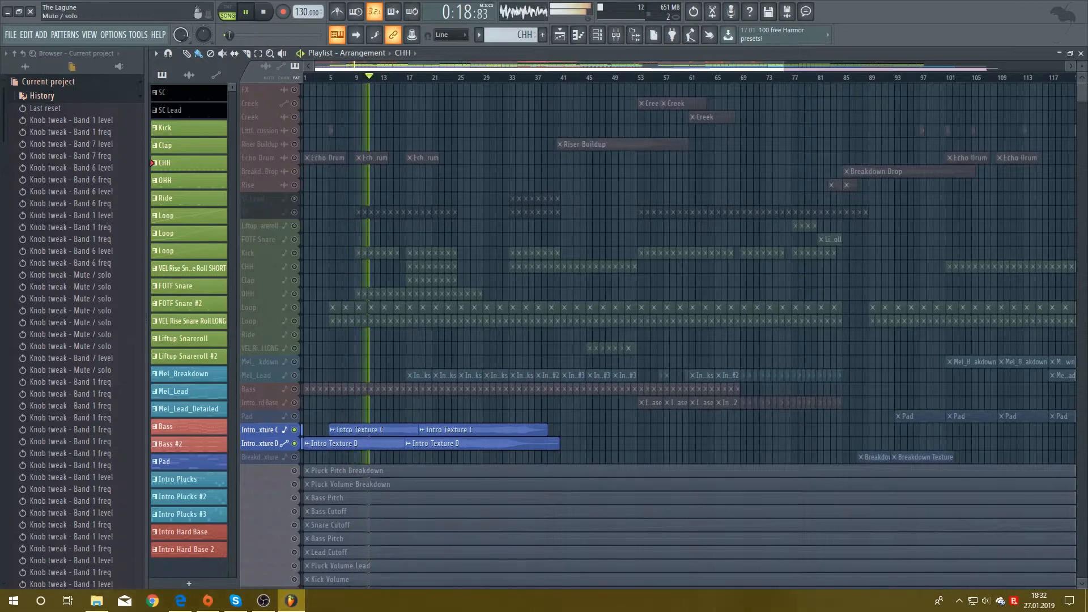
key(space)
click(294, 444)
right_click(294, 430)
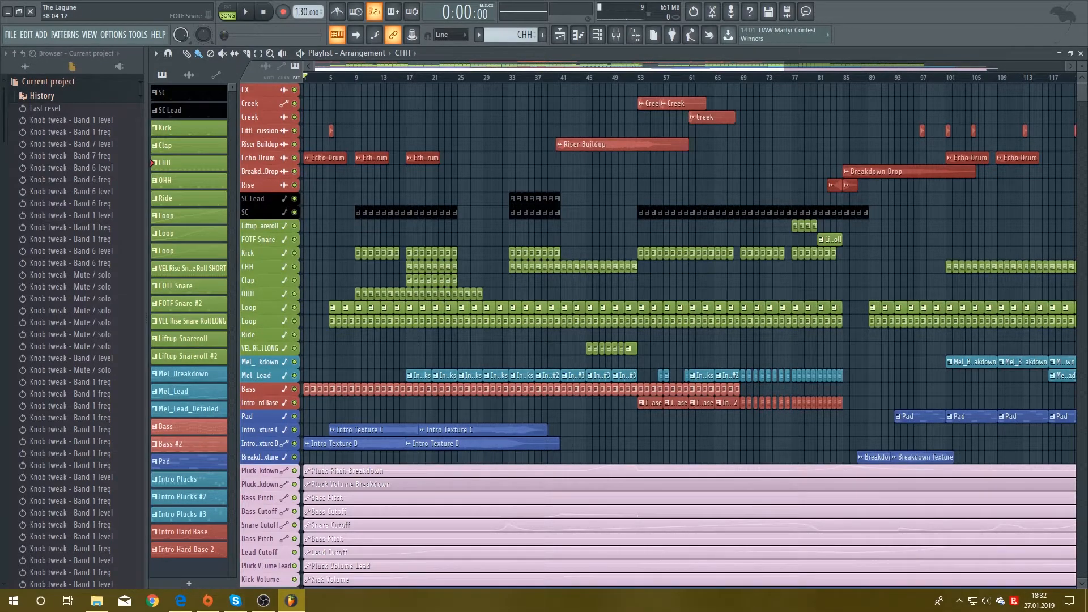
Set the playback position to bar 33 of the arrangement.
scroll(499, 212, up, 8)
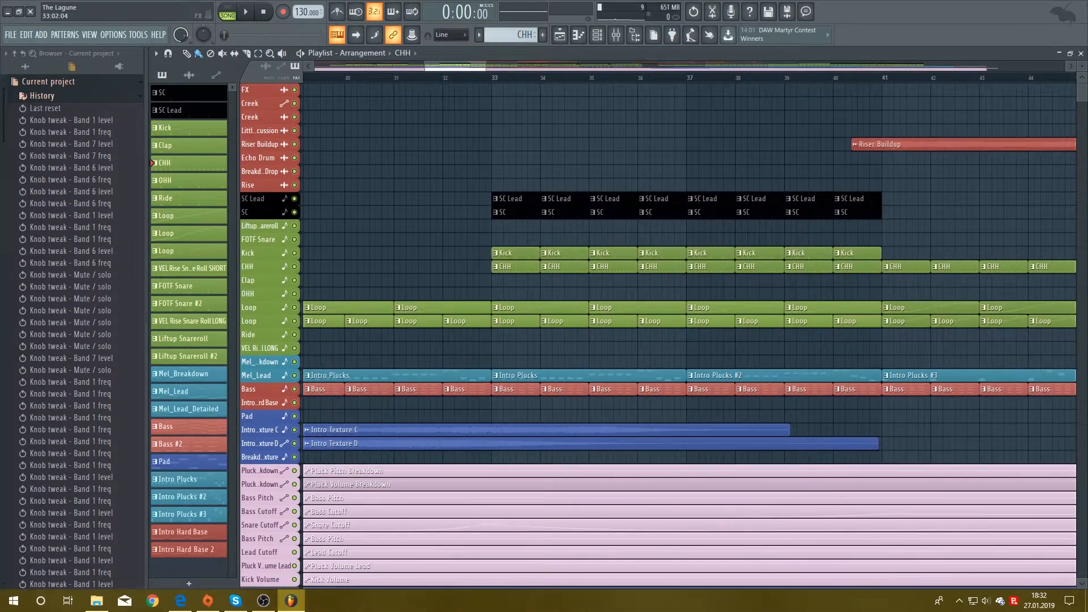
drag(491, 77, 457, 77)
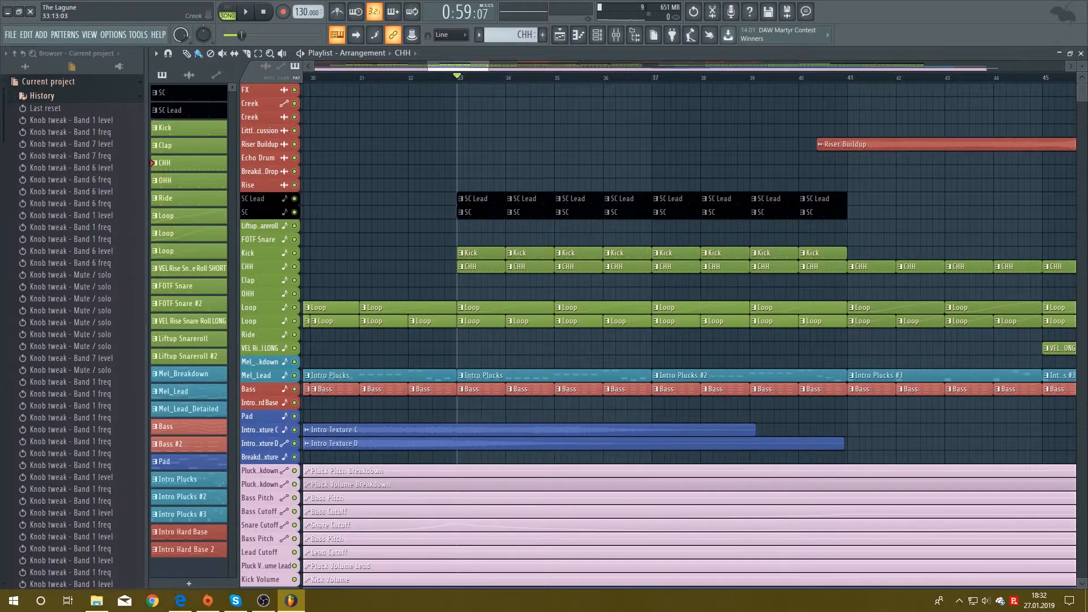
scroll(512, 118, down, 2)
scroll(515, 130, up, 2)
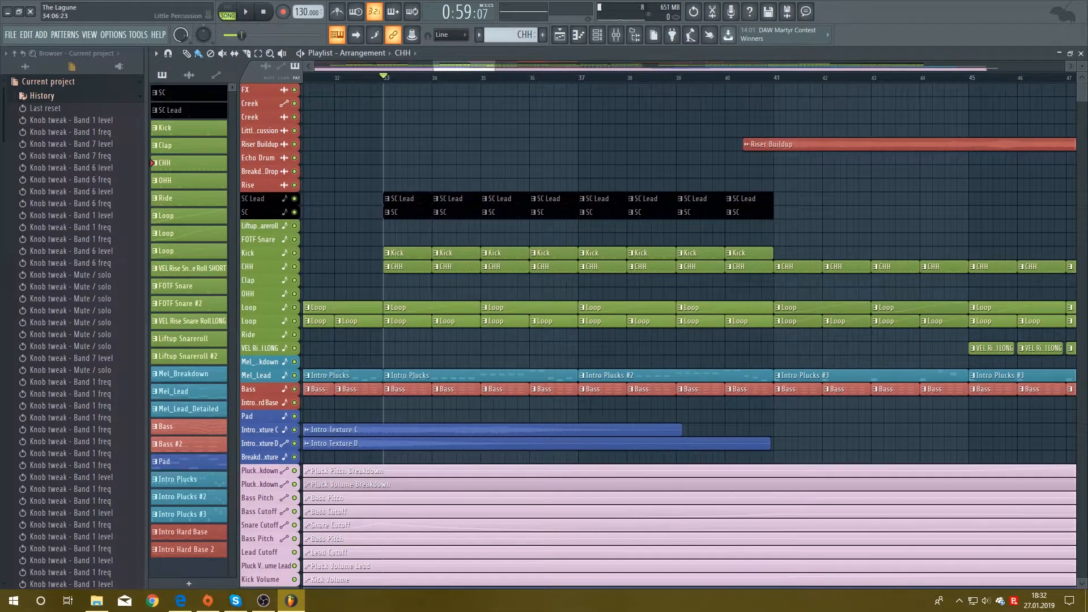
scroll(689, 335, down, 2)
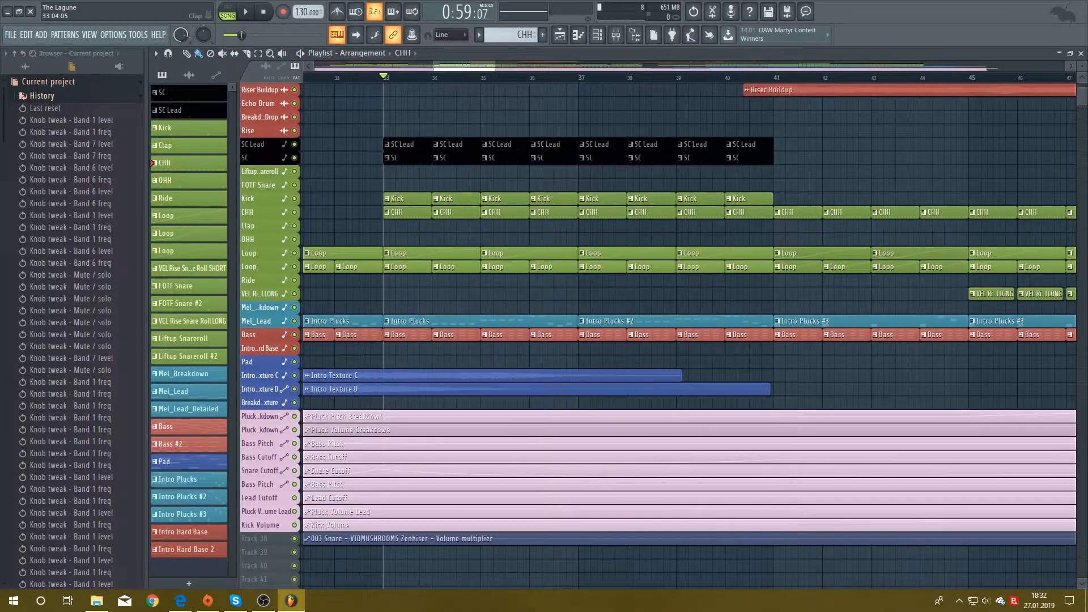
Examine the clips layered from bar 33, from the SC Lead track down to Intro Texture D.
drag(392, 207, 448, 267)
mouse_move(392, 301)
mouse_down()
mouse_move(420, 327)
mouse_move(398, 321)
mouse_up()
ctrl+click(438, 294)
drag(478, 354, 416, 331)
ctrl+click(476, 361)
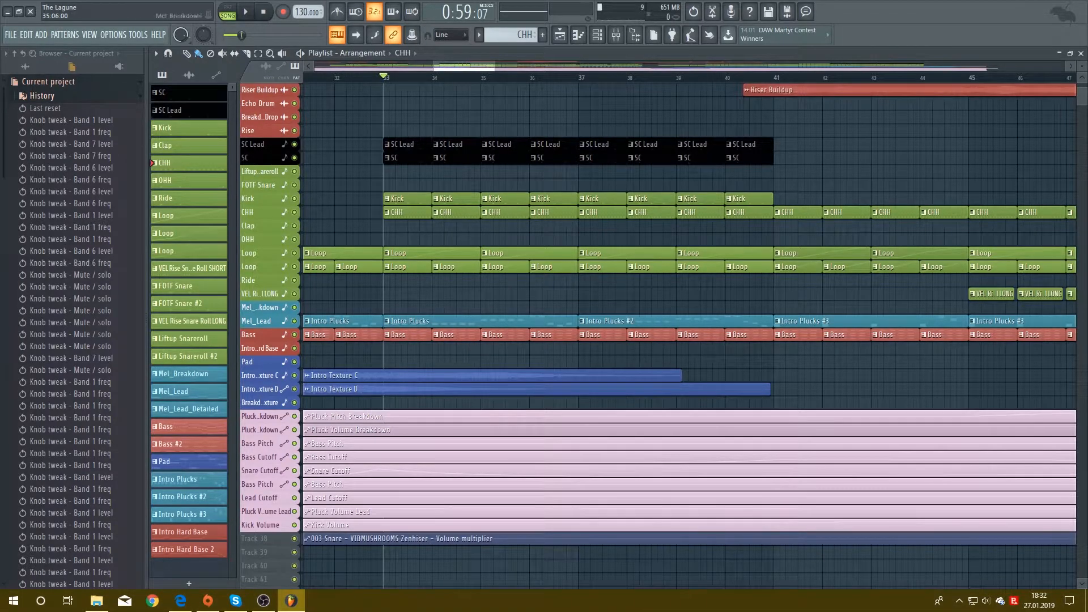
scroll(498, 307, down, 2)
drag(481, 97, 405, 407)
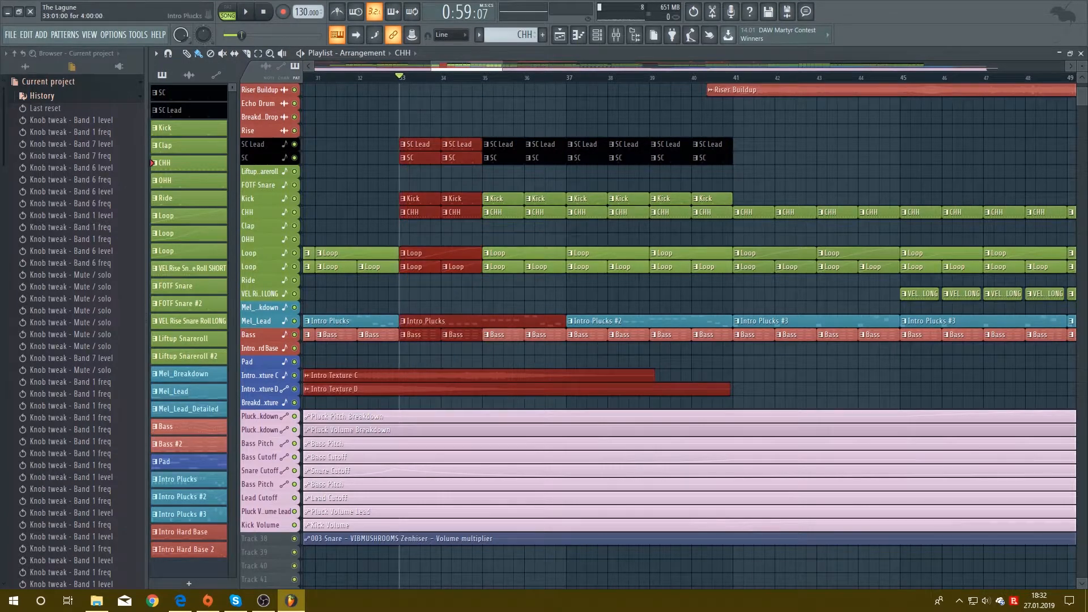
ctrl+click(434, 280)
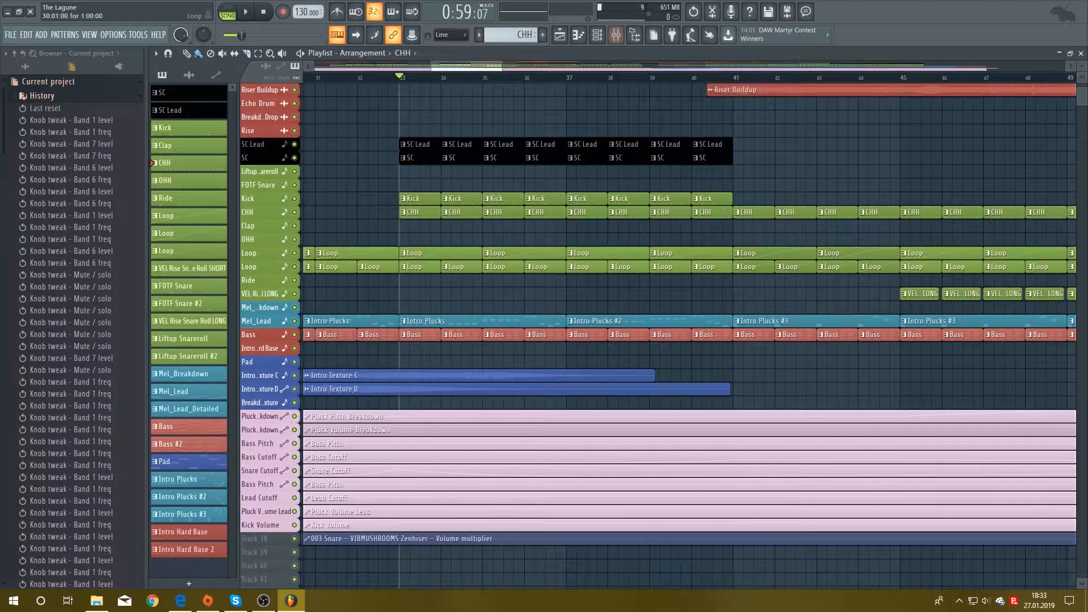
Open the CHH pattern's notes in the piano roll and audition the CHH 1 mixer track in solo.
double_click(413, 210)
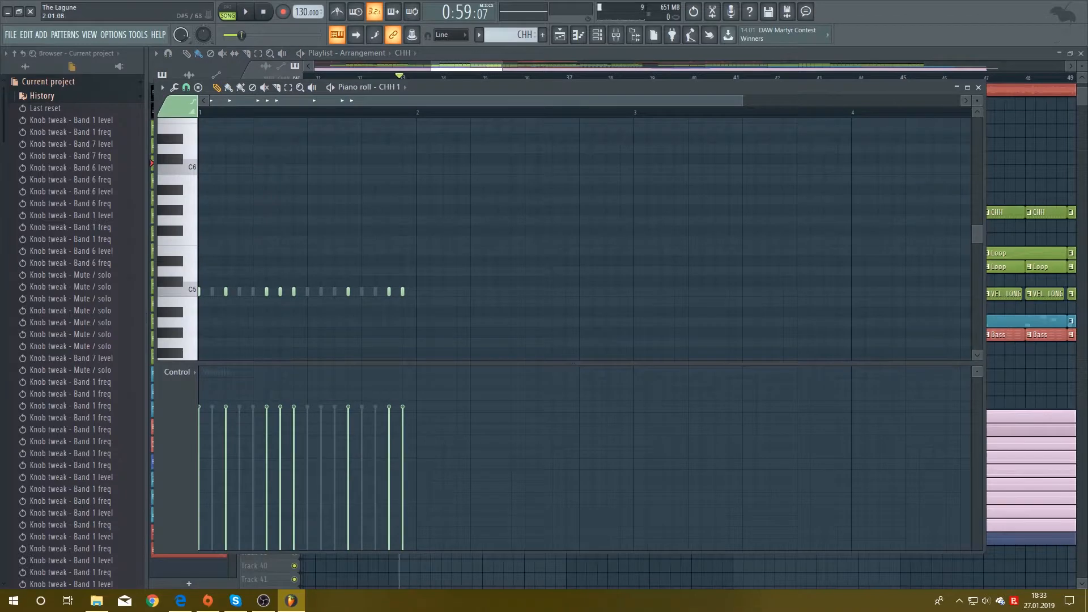
click(616, 35)
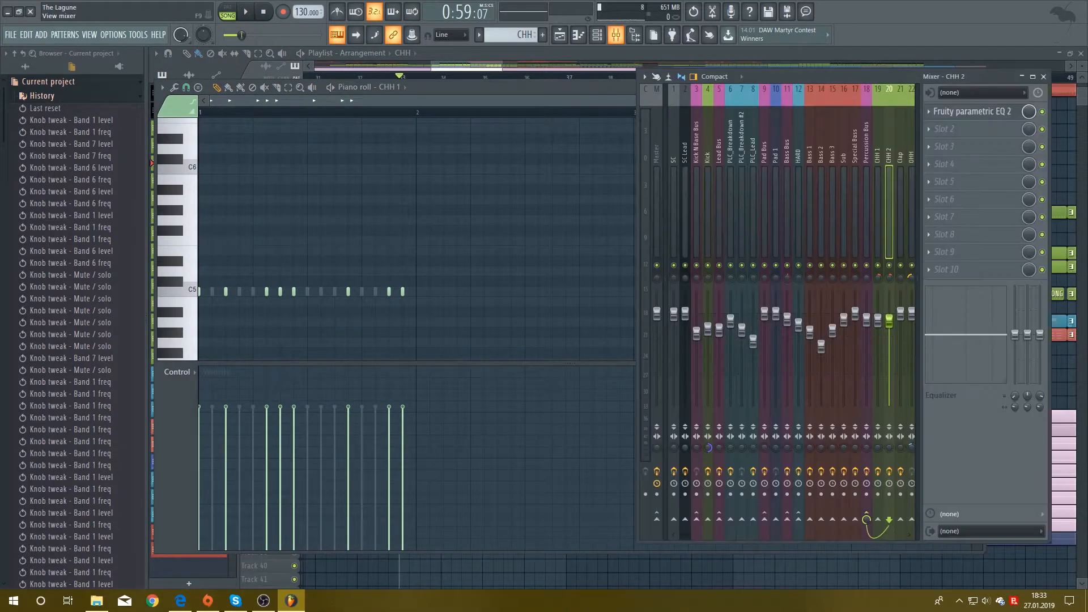
click(878, 226)
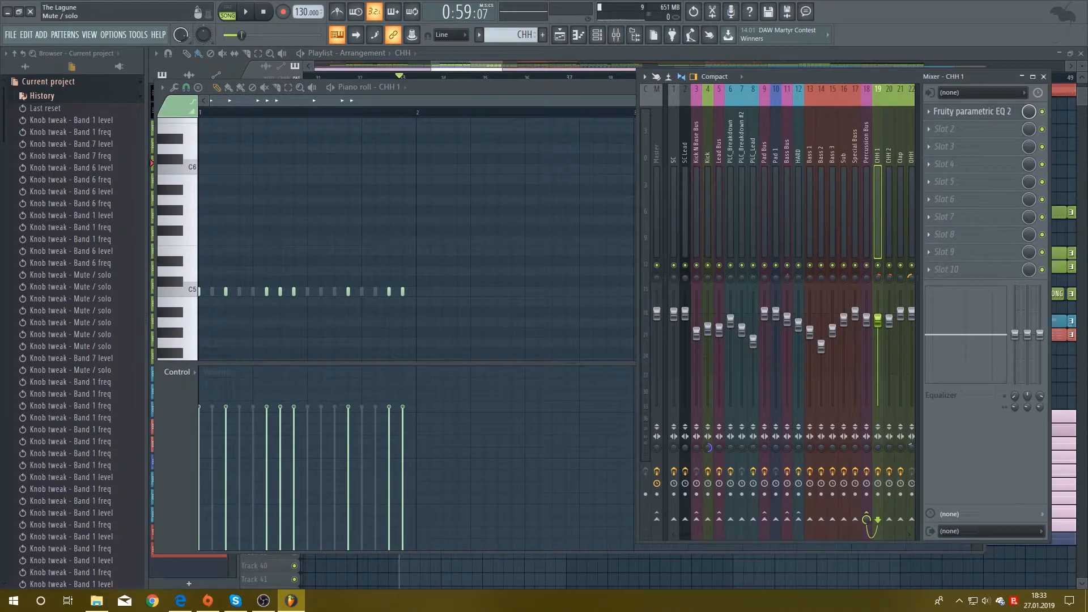
right_click(877, 265)
key(space)
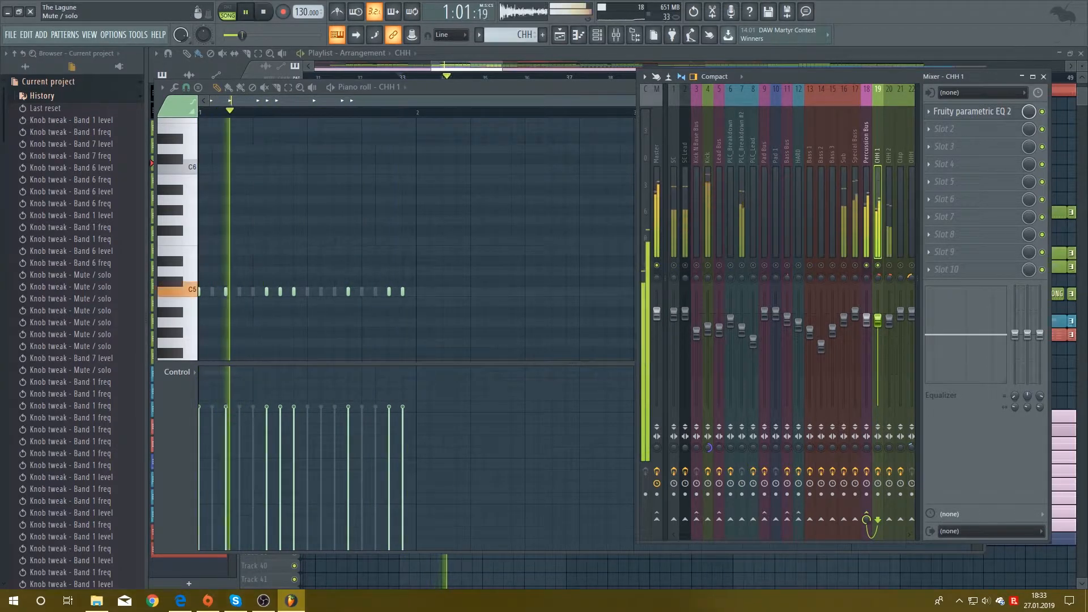
key(space)
Audition the CHH 2 hi-hat in the mixer together with CHH 1.
click(889, 227)
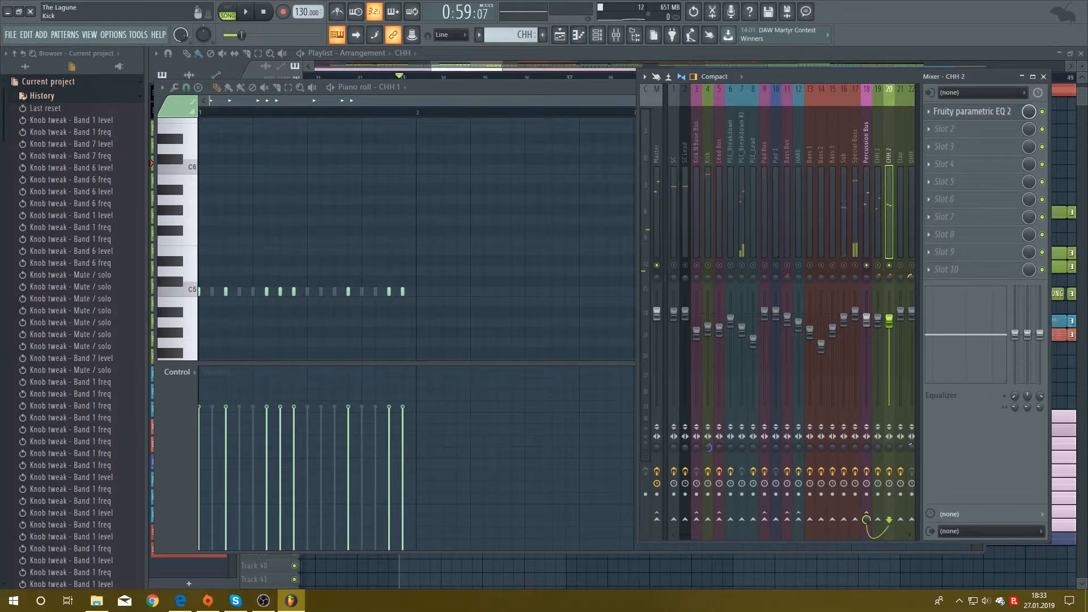
key(space)
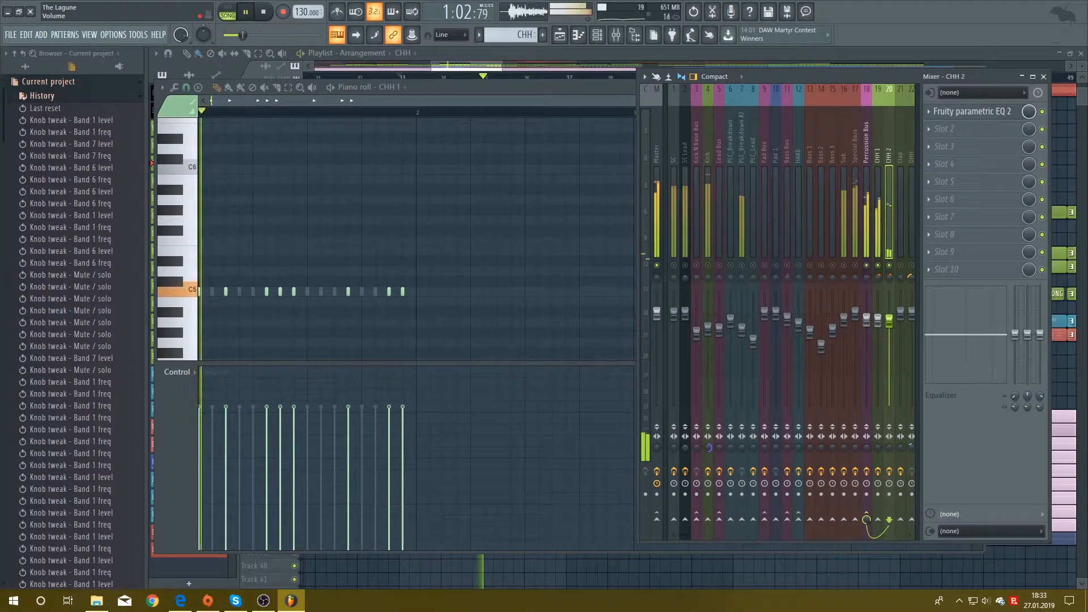
key(space)
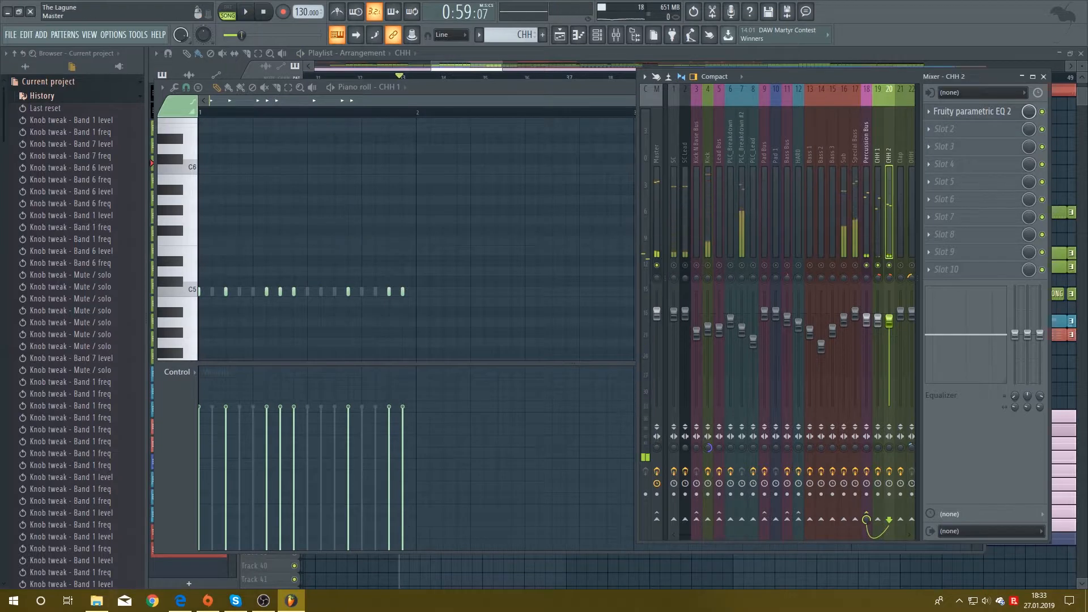
Close the piano roll, move band 1 of CHH 1's Fruity parametric EQ 2 to 0.3 dB at 20 Hz, and audition it.
click(877, 212)
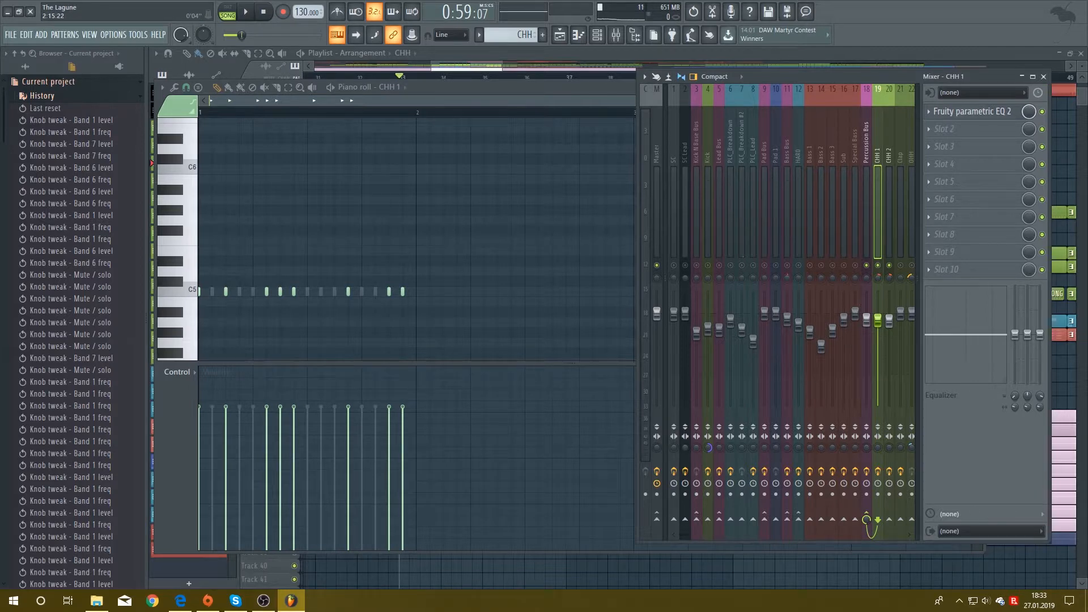
drag(621, 87, 551, 257)
click(909, 257)
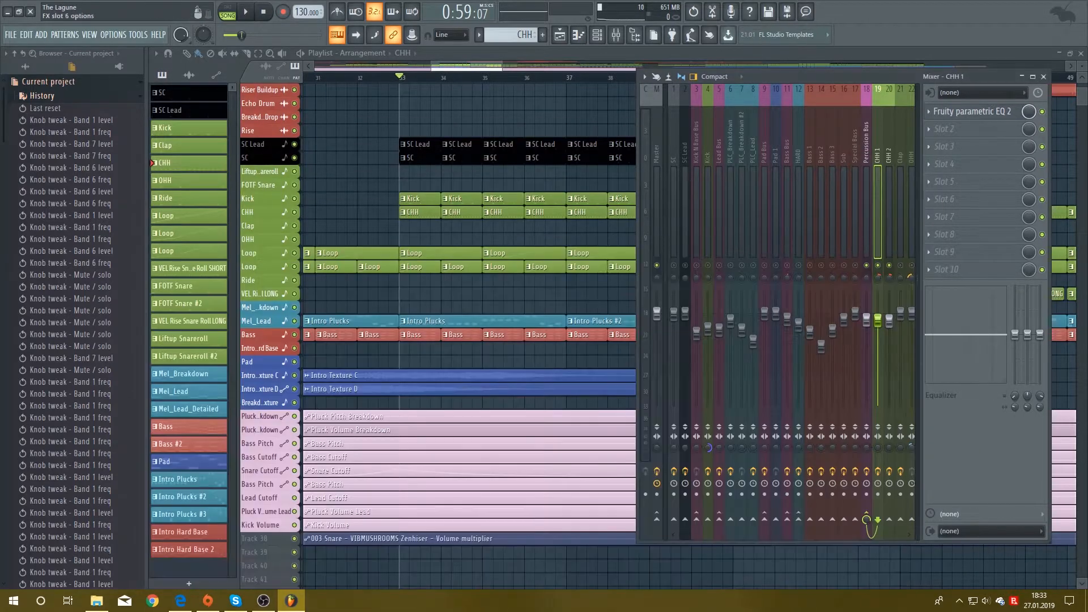
click(969, 111)
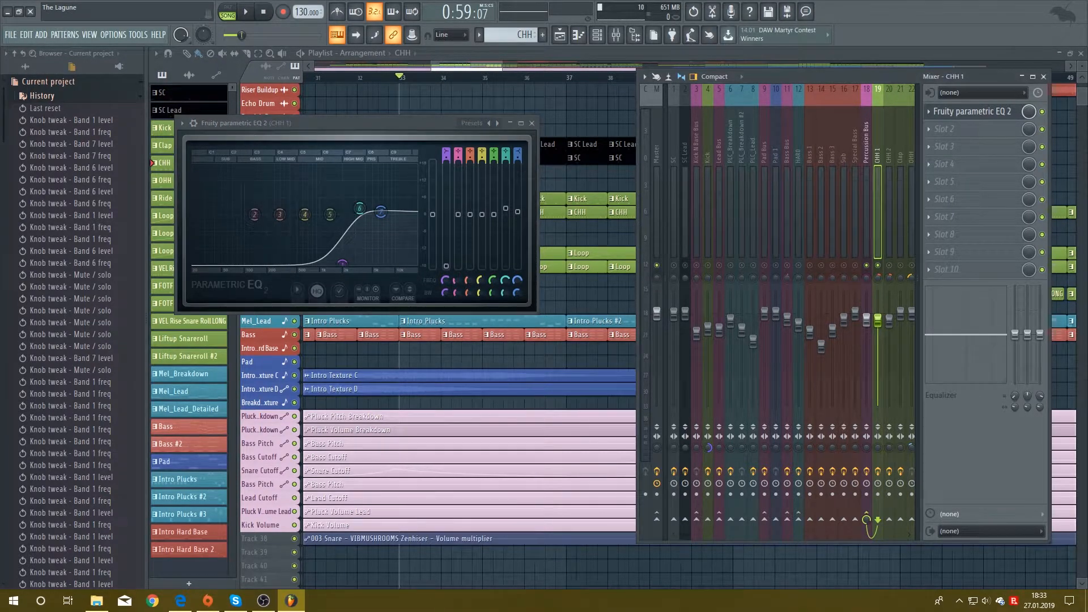
drag(342, 263, 193, 215)
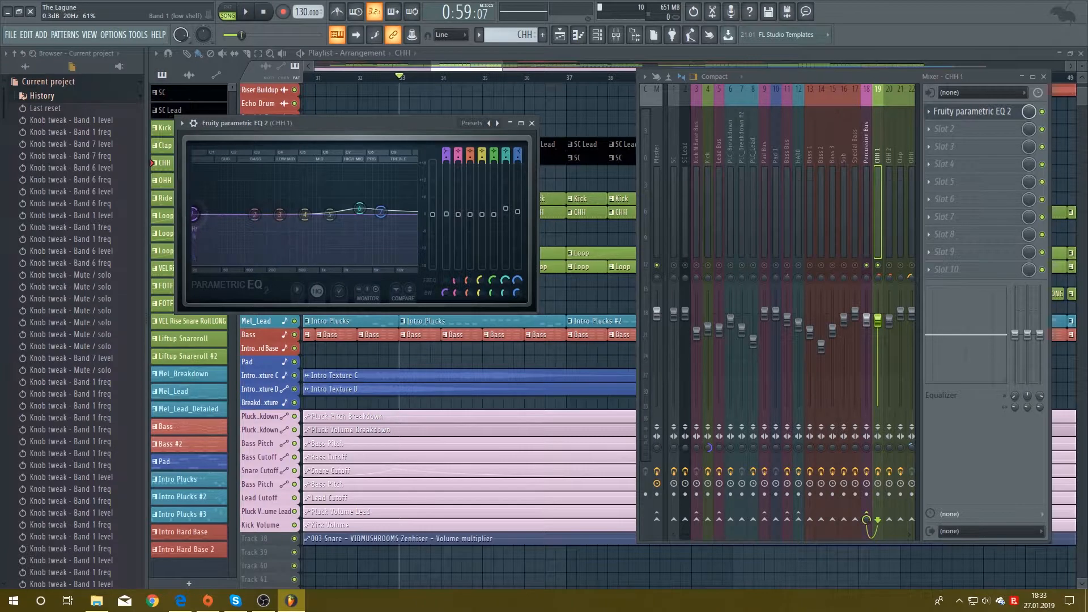
key(space)
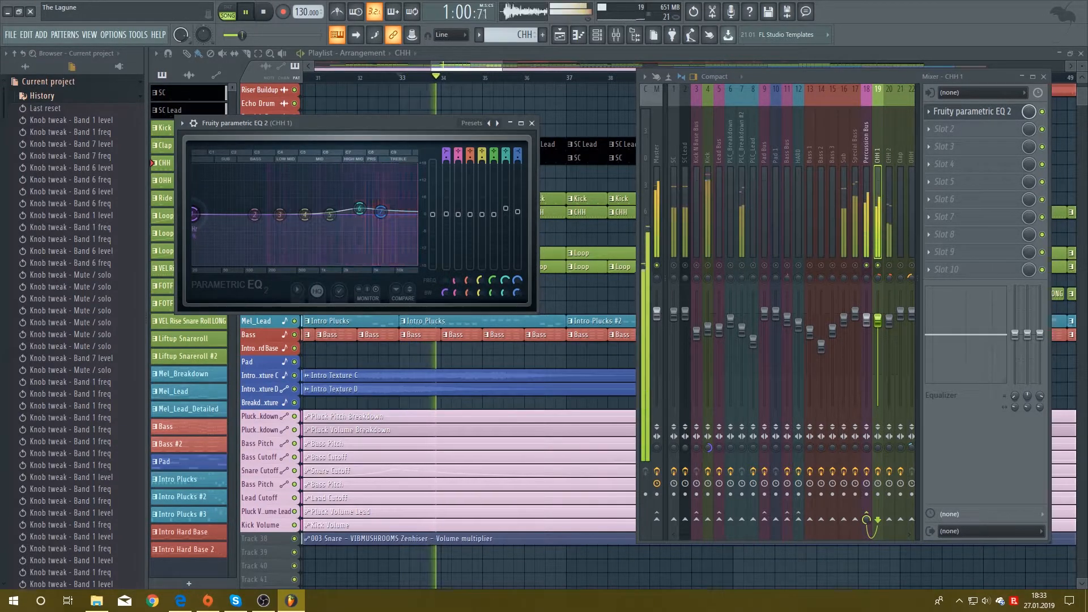
Move band 1 of CHH 1's EQ to -18 dB at 1870 Hz, audition the low cut, and close the equalizer.
drag(193, 214, 194, 263)
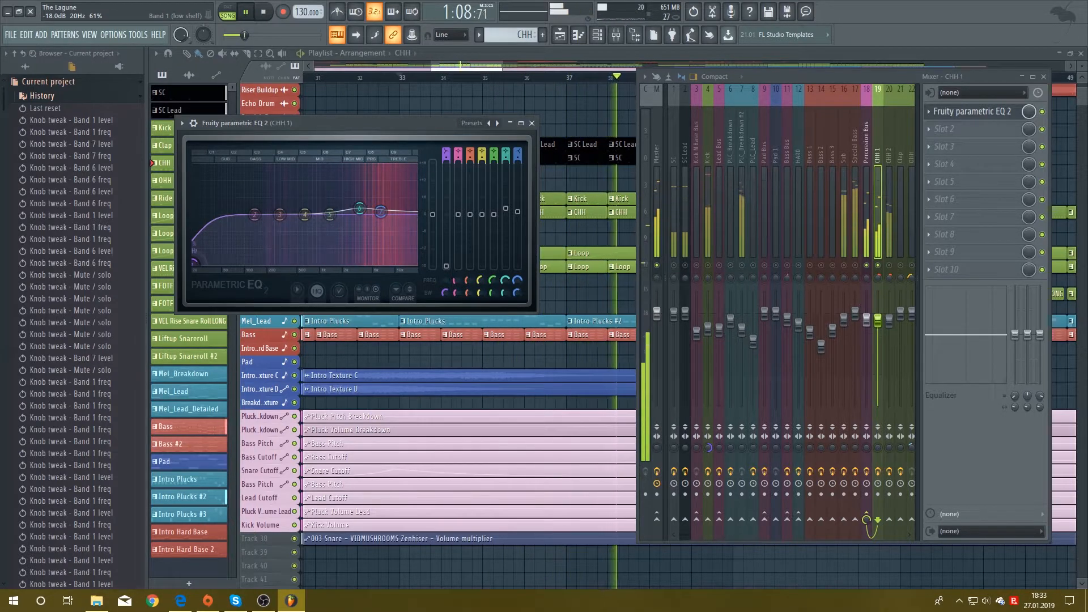
drag(194, 262, 339, 262)
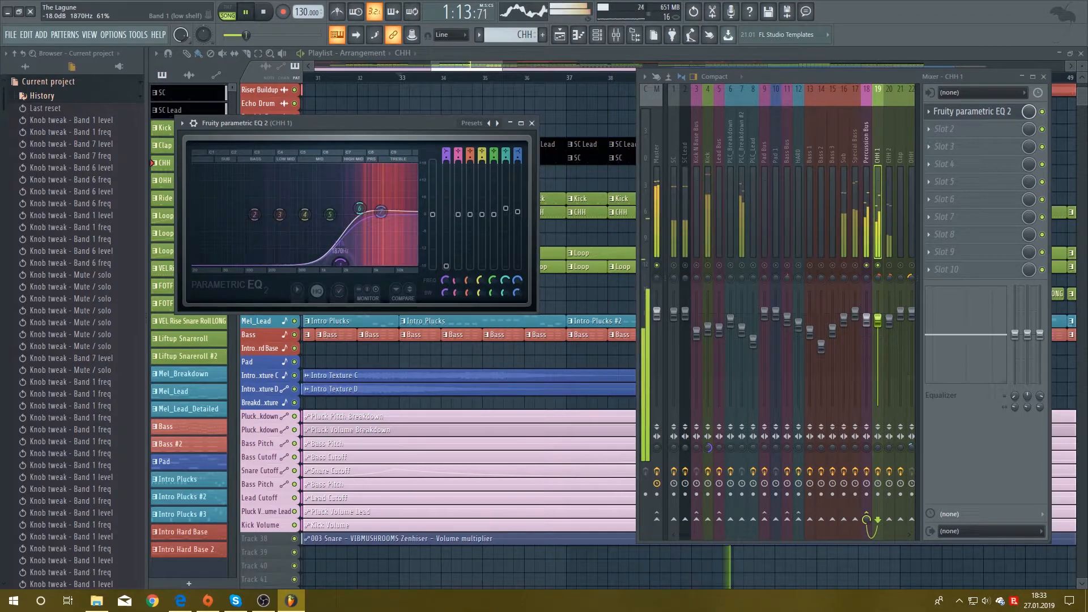
key(space)
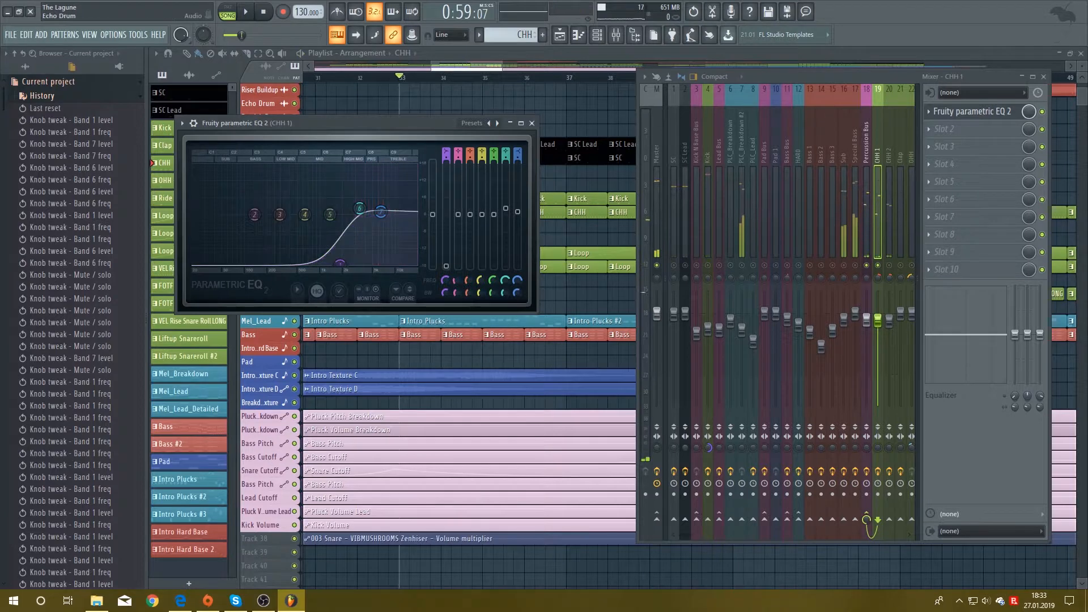
key(space)
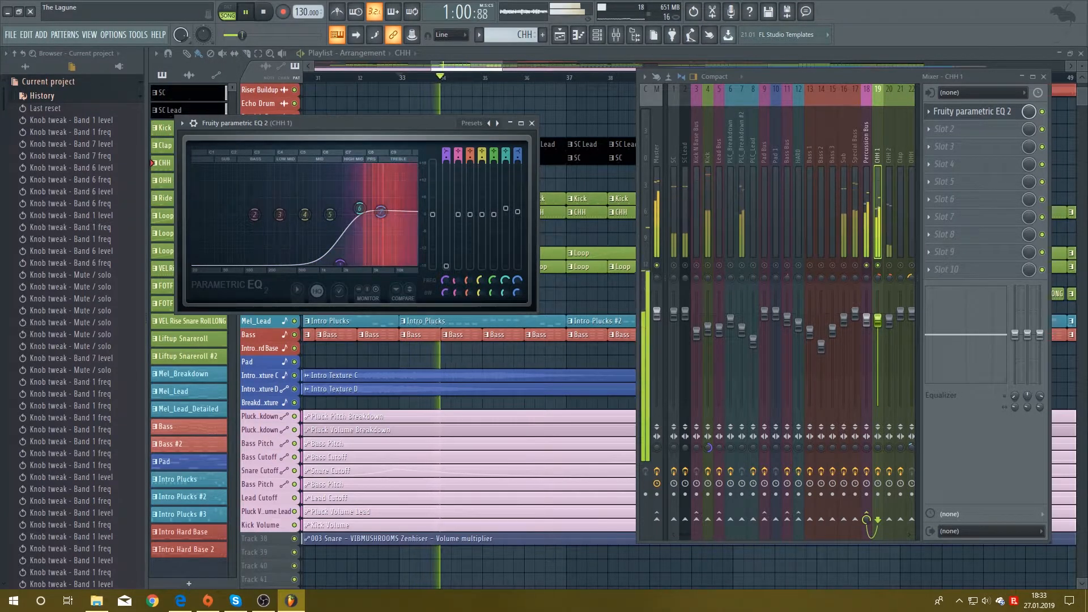
key(space)
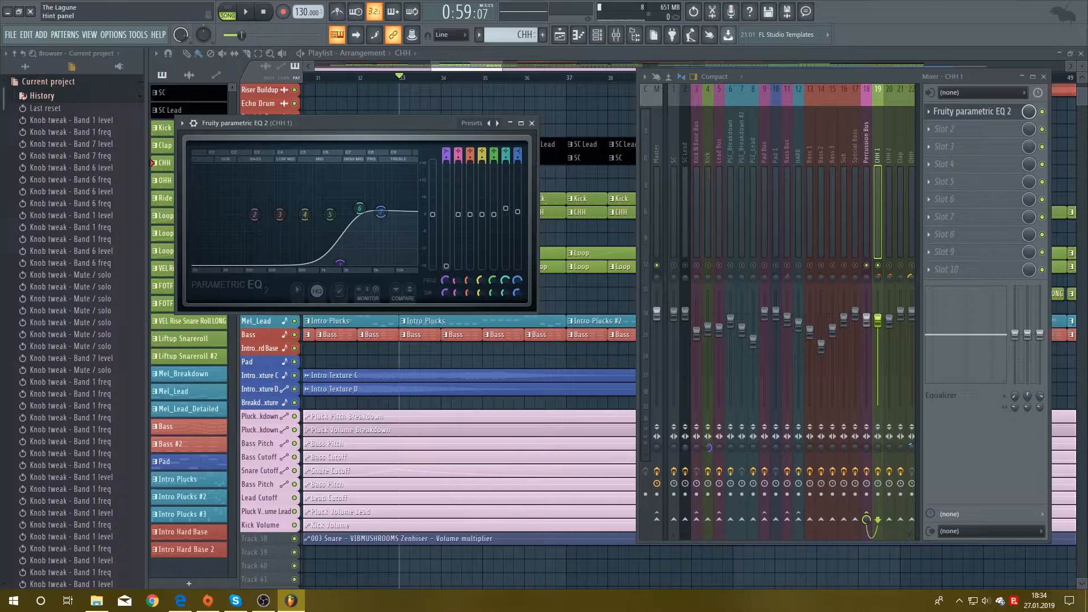
click(531, 123)
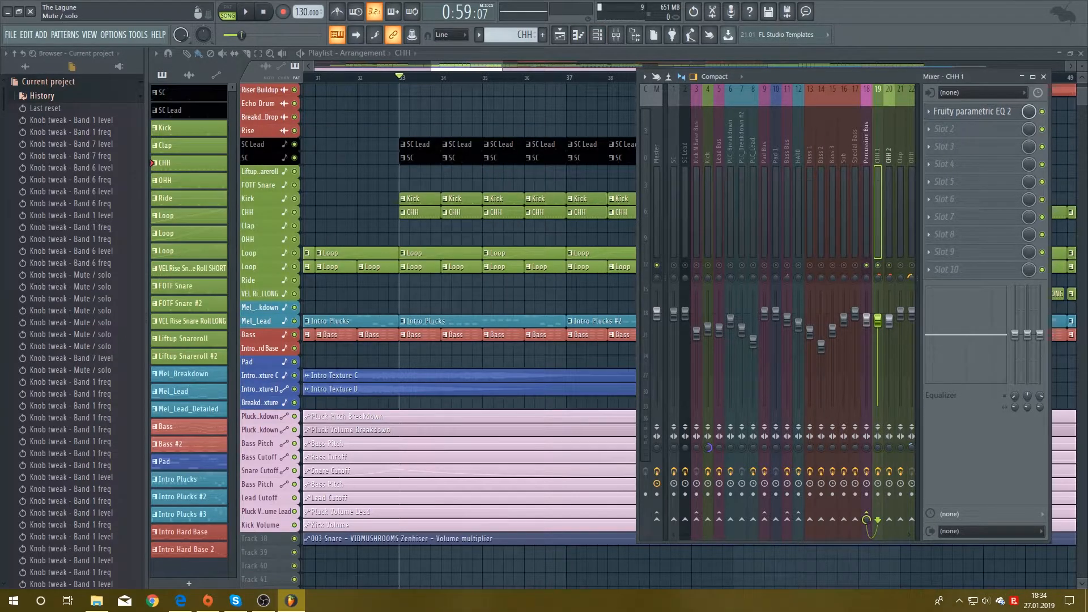
Play CHH 2, boost its EQ band 1 to 18 dB at 2000 Hz for comparison, and return the band to a full low cut.
click(889, 171)
key(space)
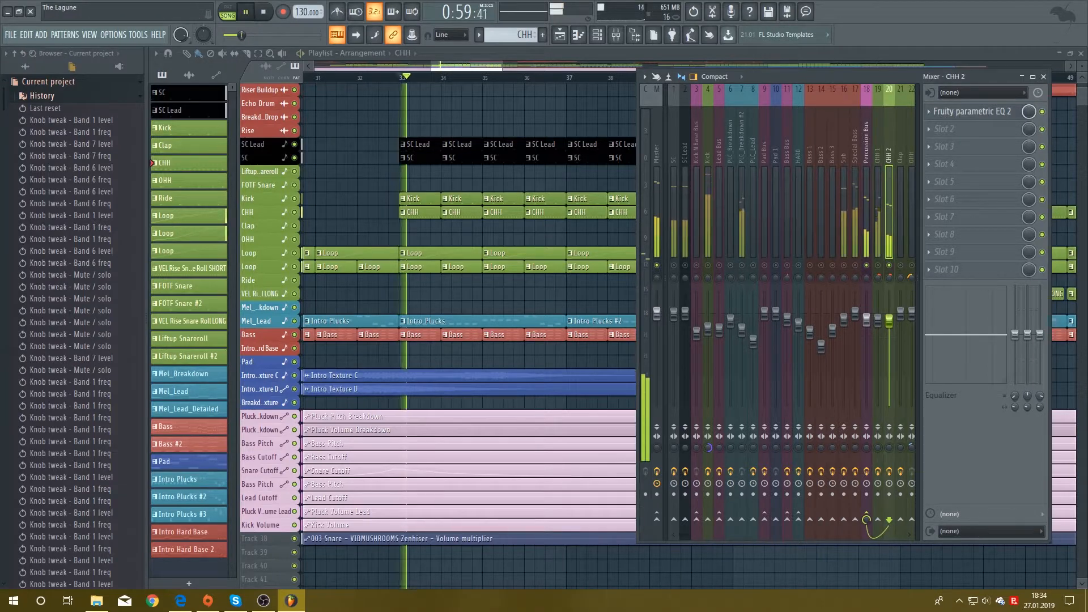
click(969, 111)
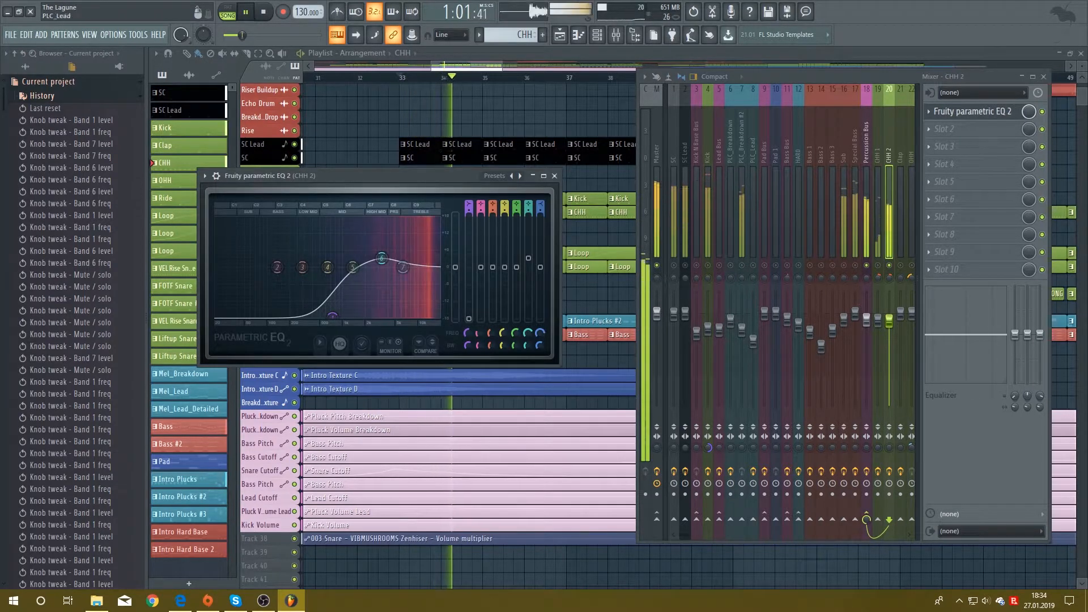
drag(333, 316, 364, 219)
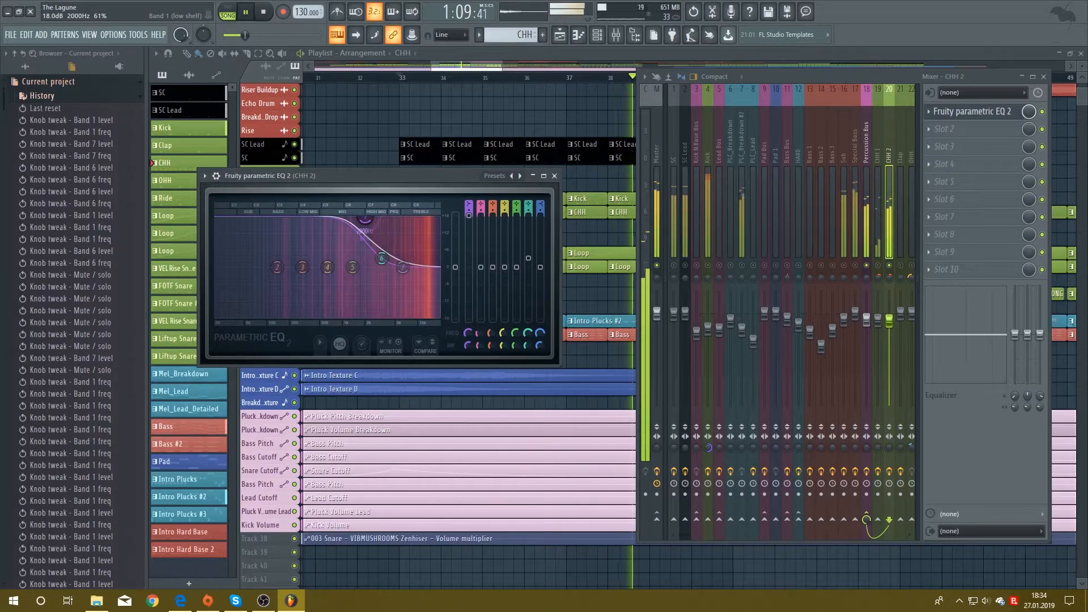
drag(364, 219, 358, 313)
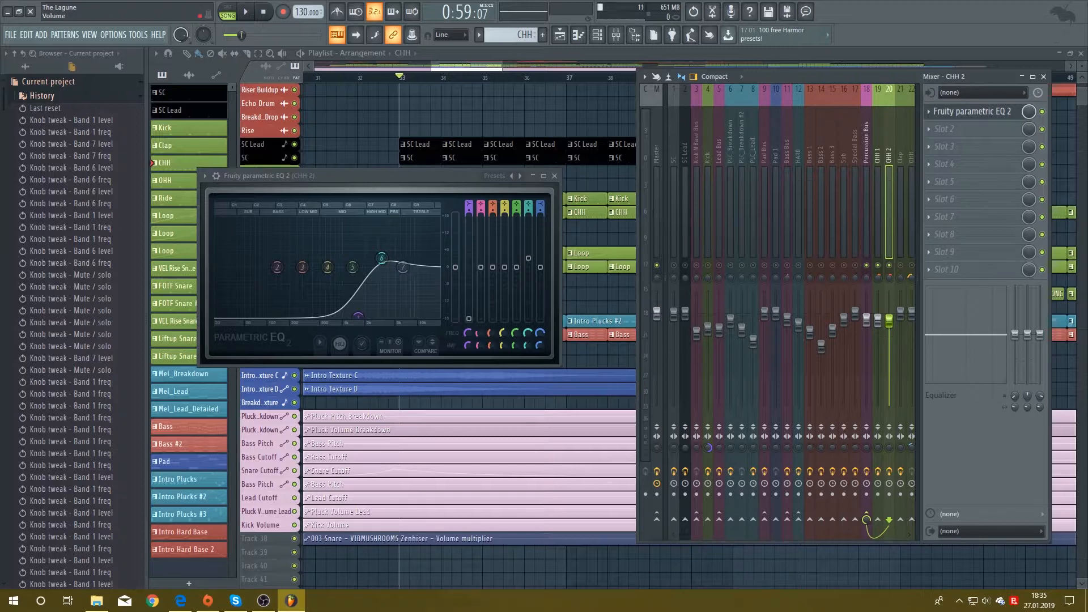
Restore all mixer tracks from solo and close the EQ and mixer windows.
right_click(889, 261)
right_click(890, 266)
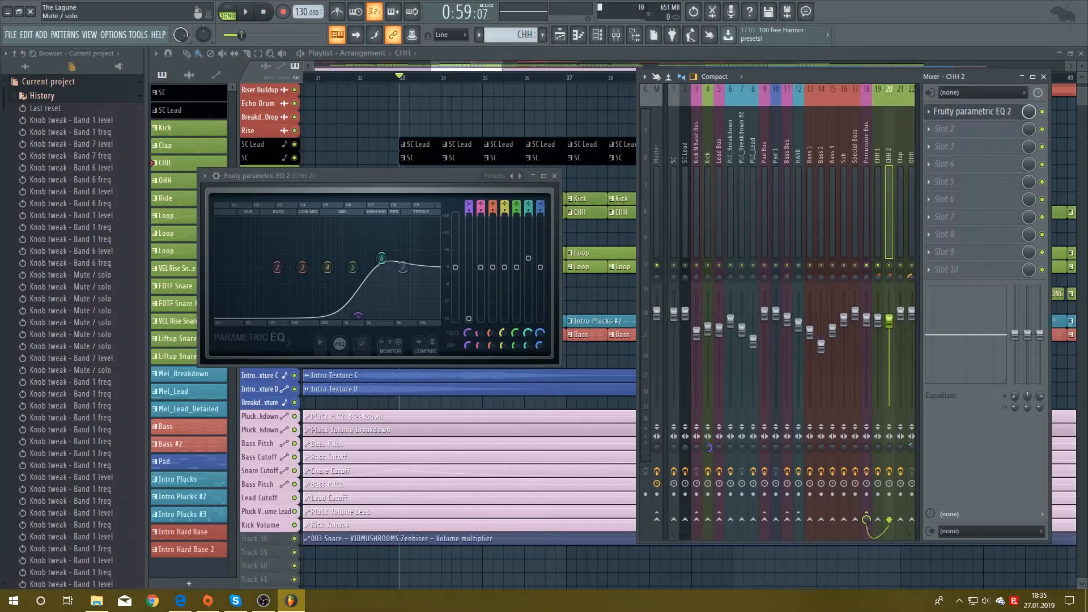
key(F12)
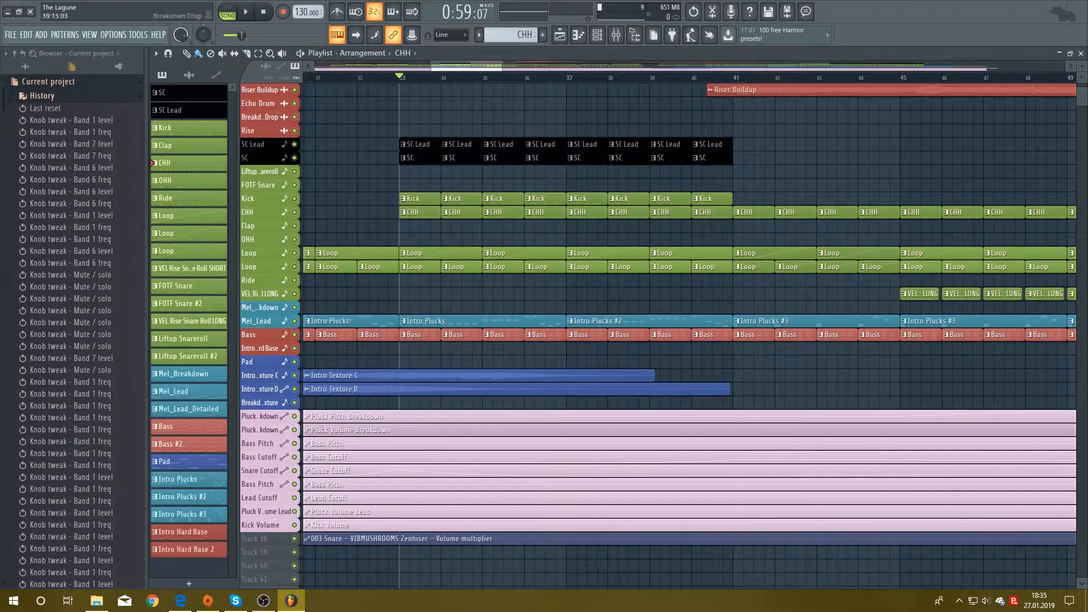
Audition the arrangement from just before bar 53, where the Intro Hard Base clips begin.
scroll(893, 272, down, 6)
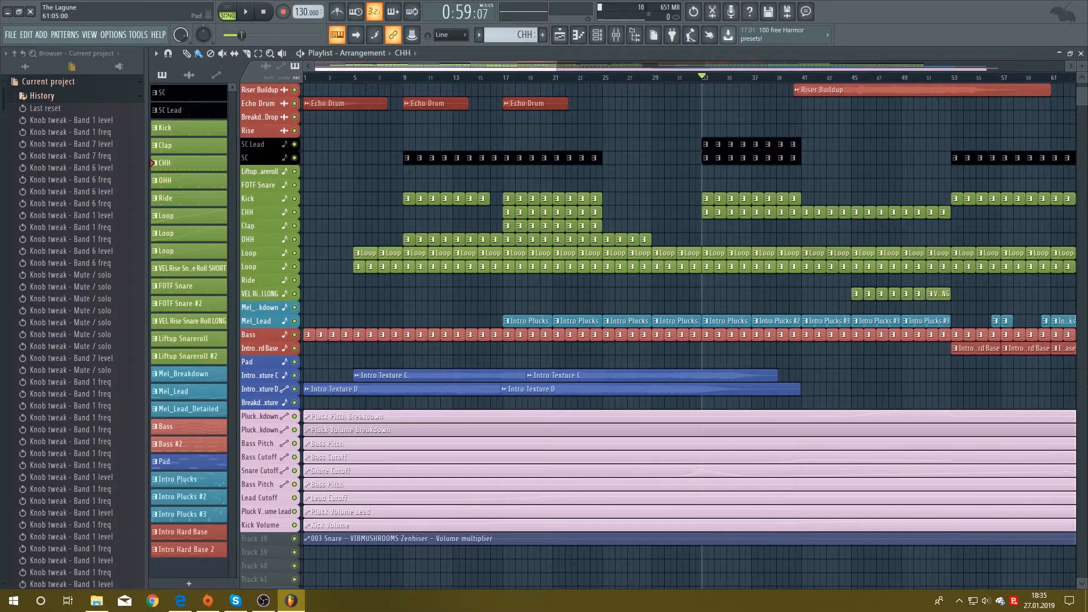
scroll(1055, 362, up, 4)
scroll(989, 317, up, 1)
mouse_move(791, 78)
mouse_down()
mouse_move(806, 77)
mouse_move(790, 78)
mouse_up()
click(597, 35)
click(597, 35)
click(616, 35)
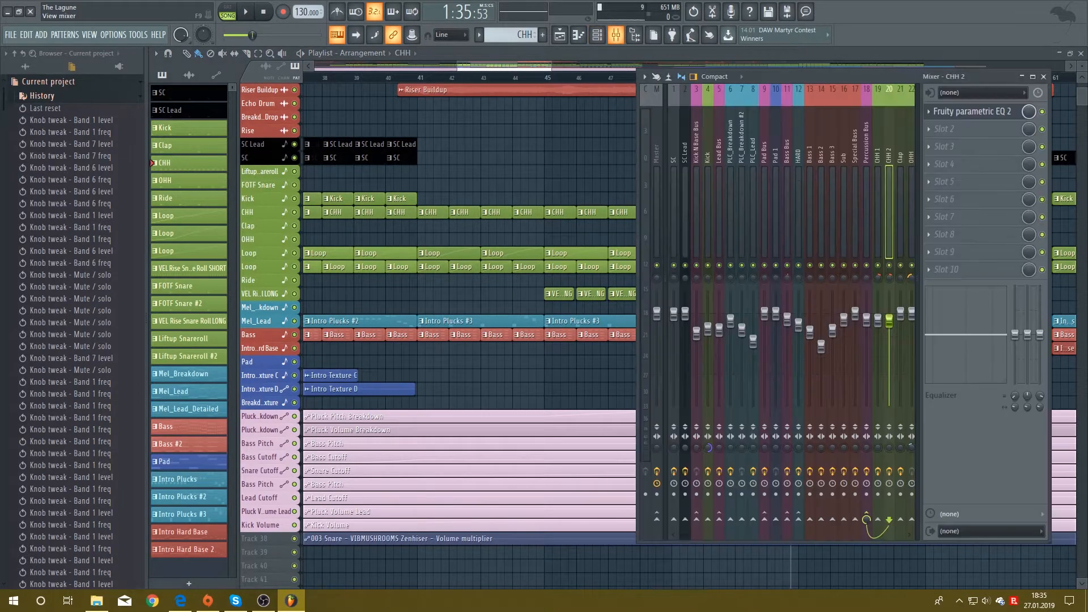
click(616, 35)
key(space)
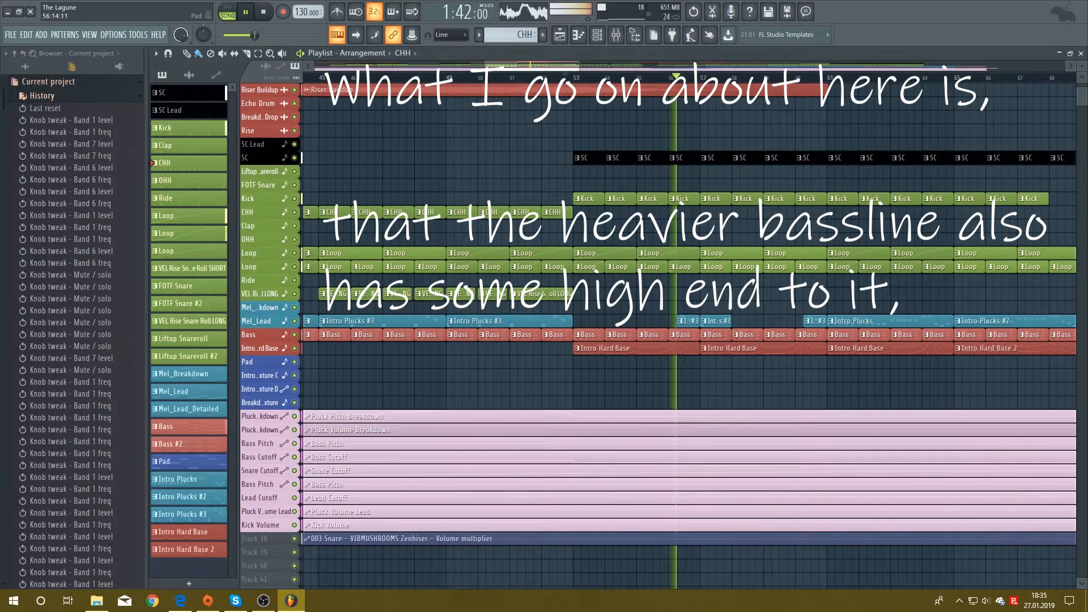
key(space)
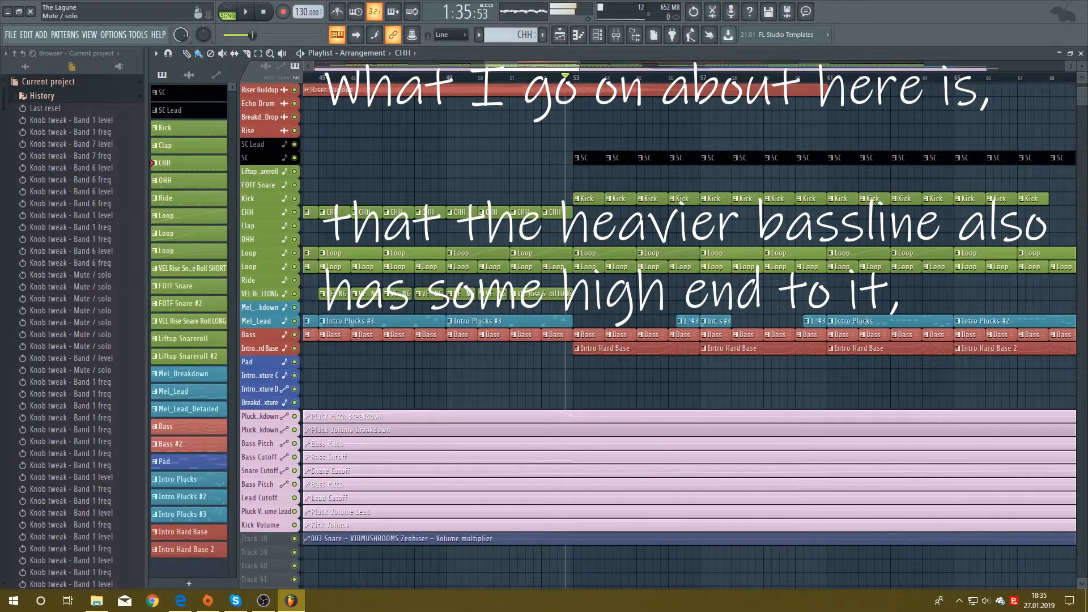
Audition the Bass playlist track in solo, followed by the Intro Hard Base track in solo.
right_click(294, 335)
key(space)
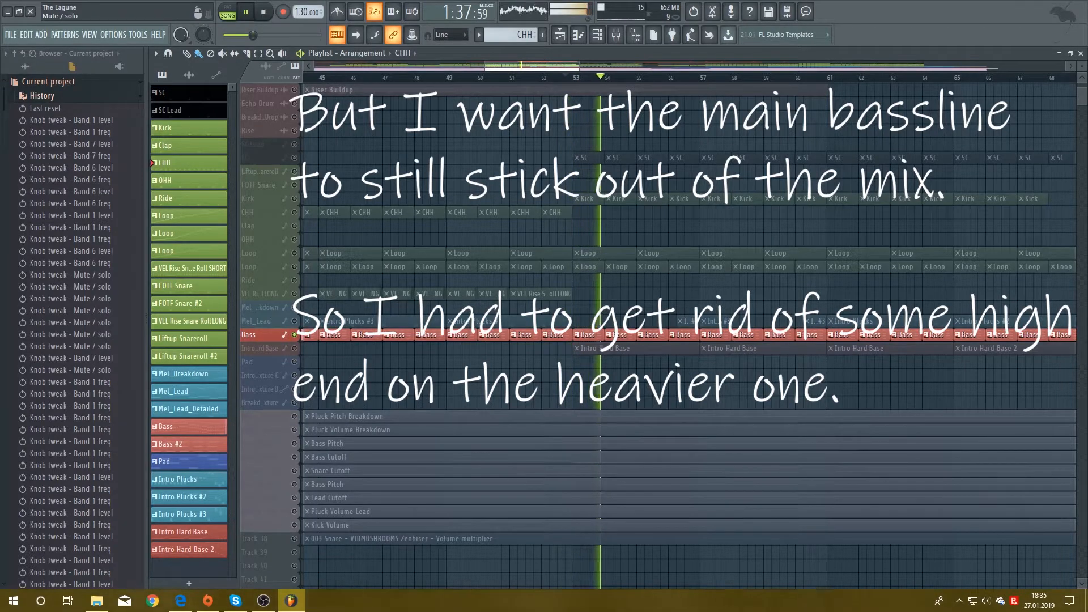
right_click(294, 348)
key(space)
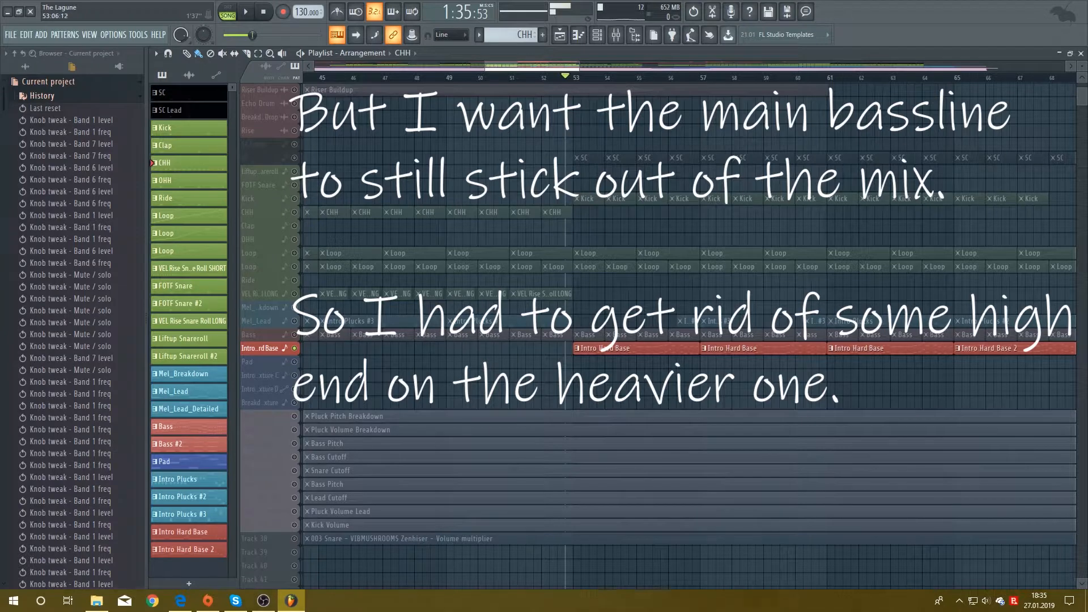
key(space)
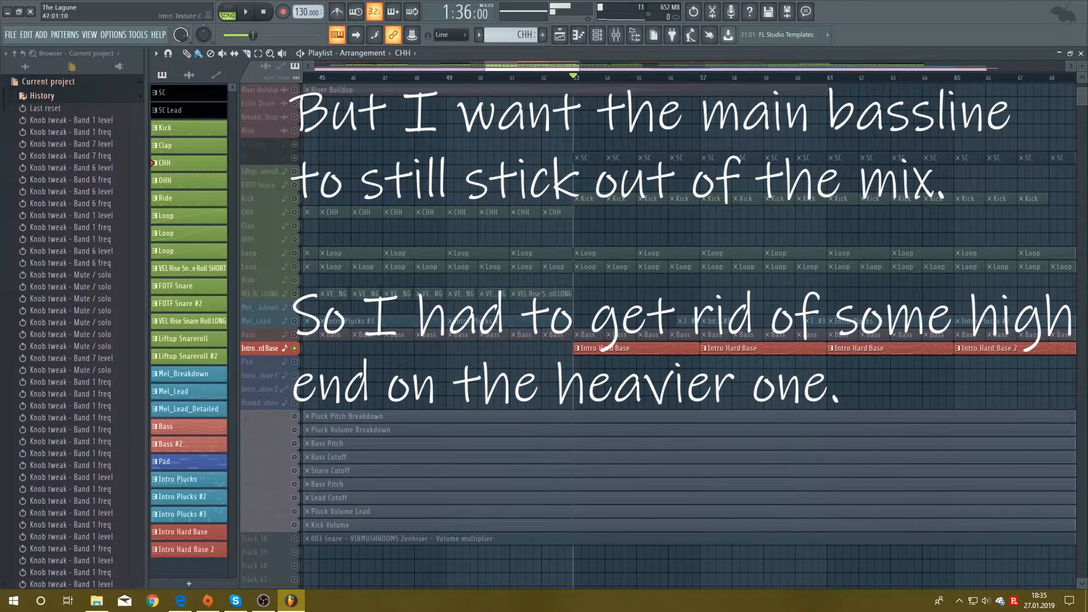
Open the HARD mixer track's Fruity parametric EQ 2 and raise band 7 above the zero line during playback.
click(616, 35)
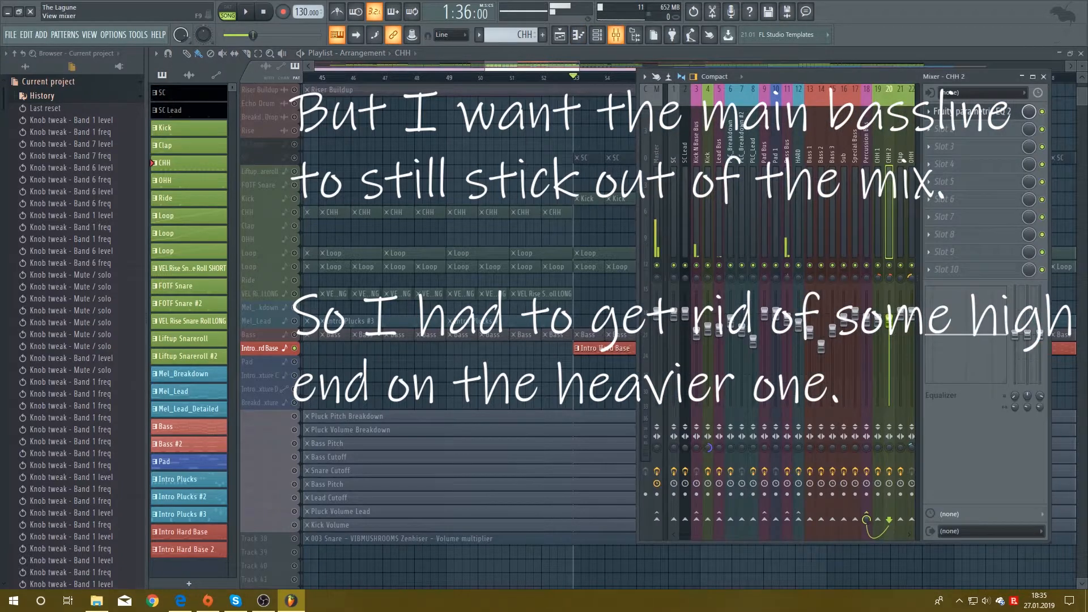
click(798, 148)
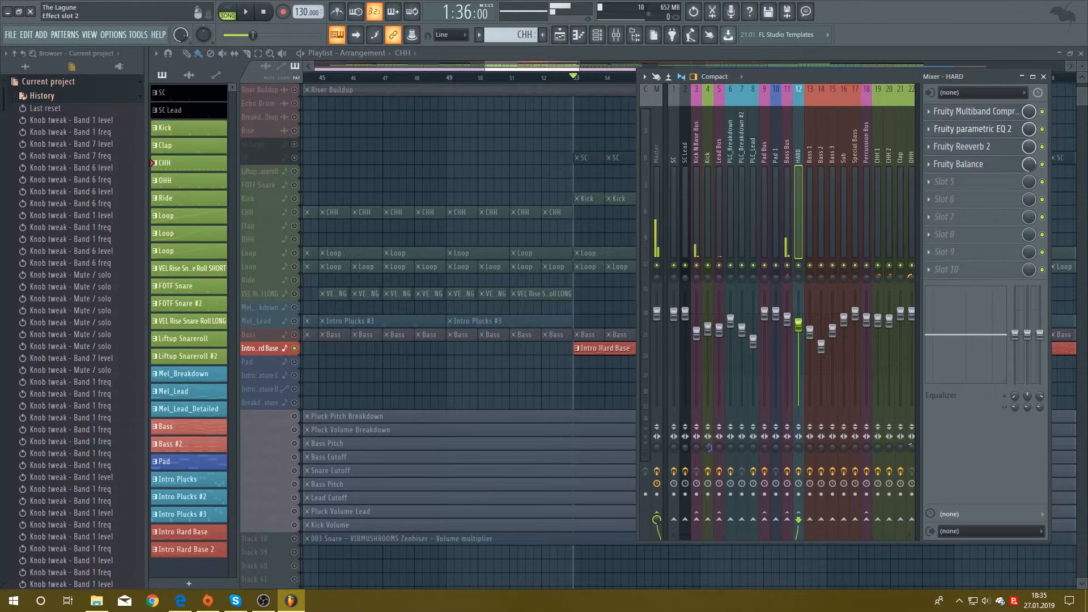
click(971, 129)
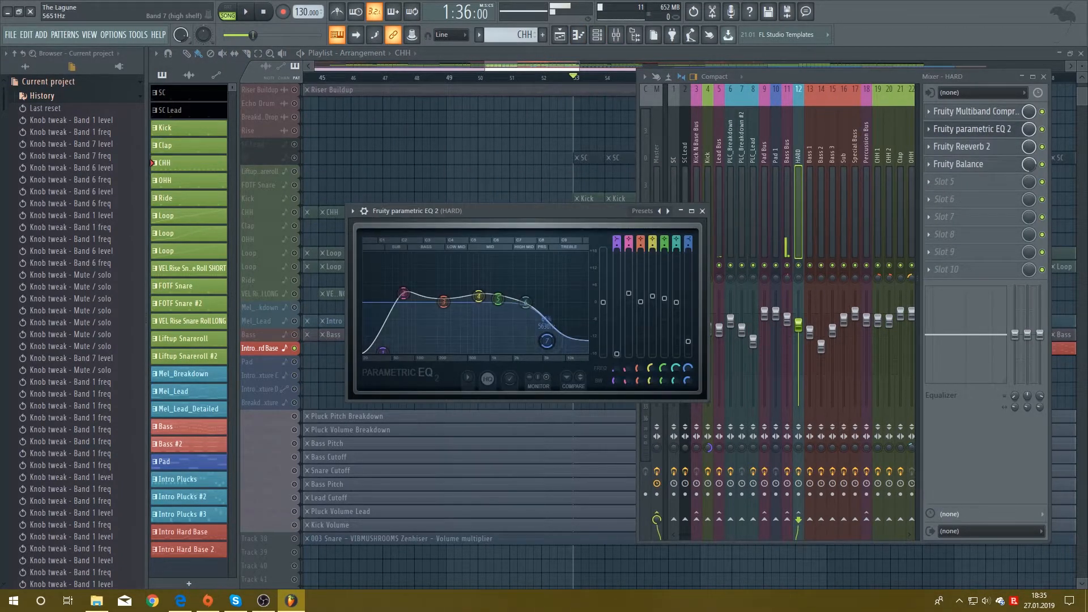
drag(547, 340, 547, 340)
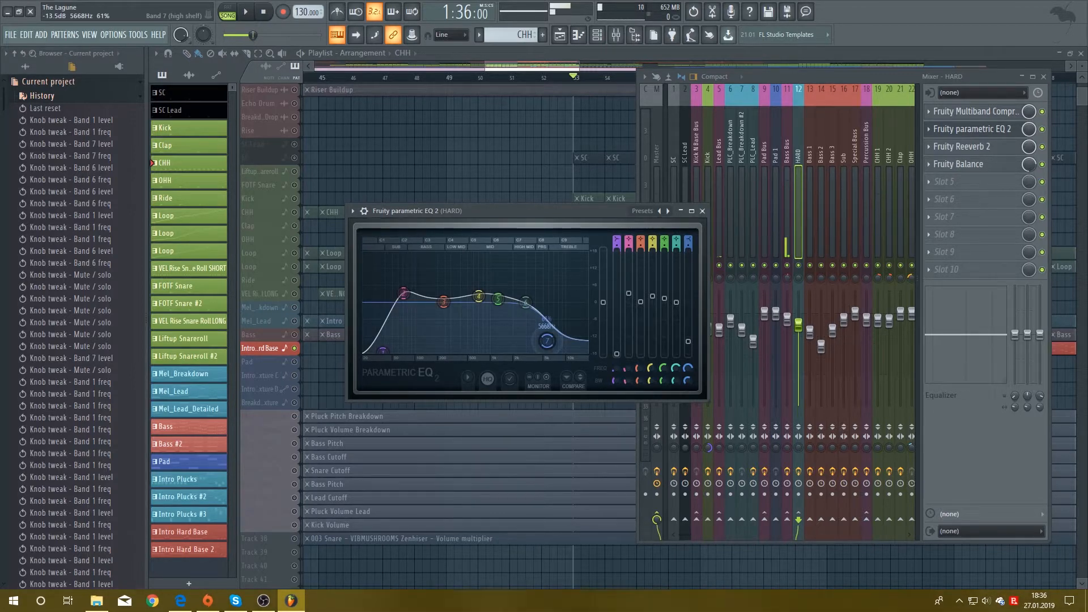
key(space)
drag(547, 341, 545, 283)
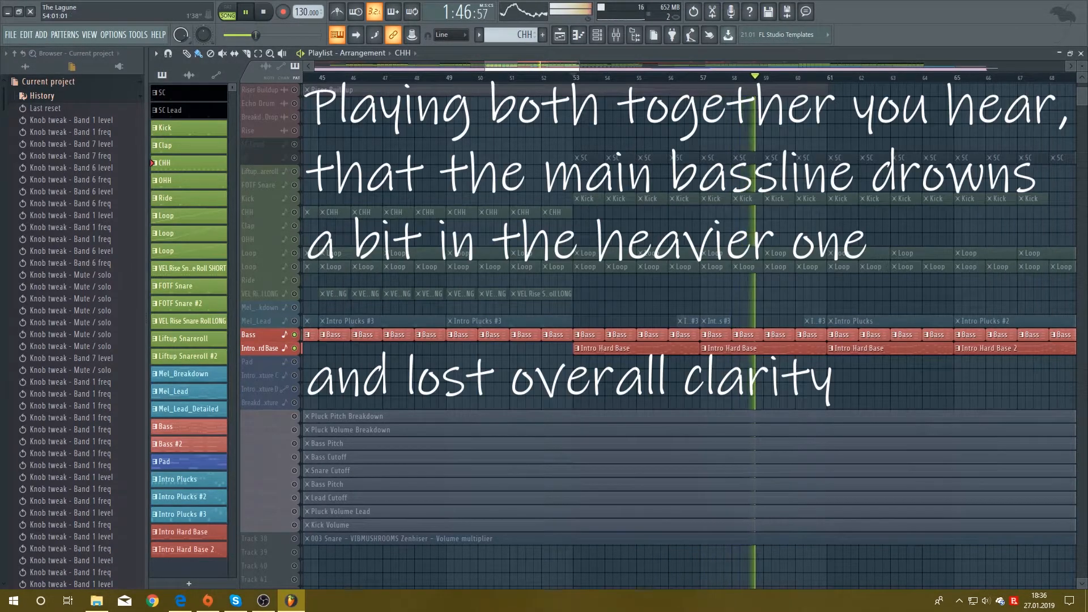
Reopen HARD's EQ with both basslines playing and lower band 7 to a strong high-end cut.
key(F9)
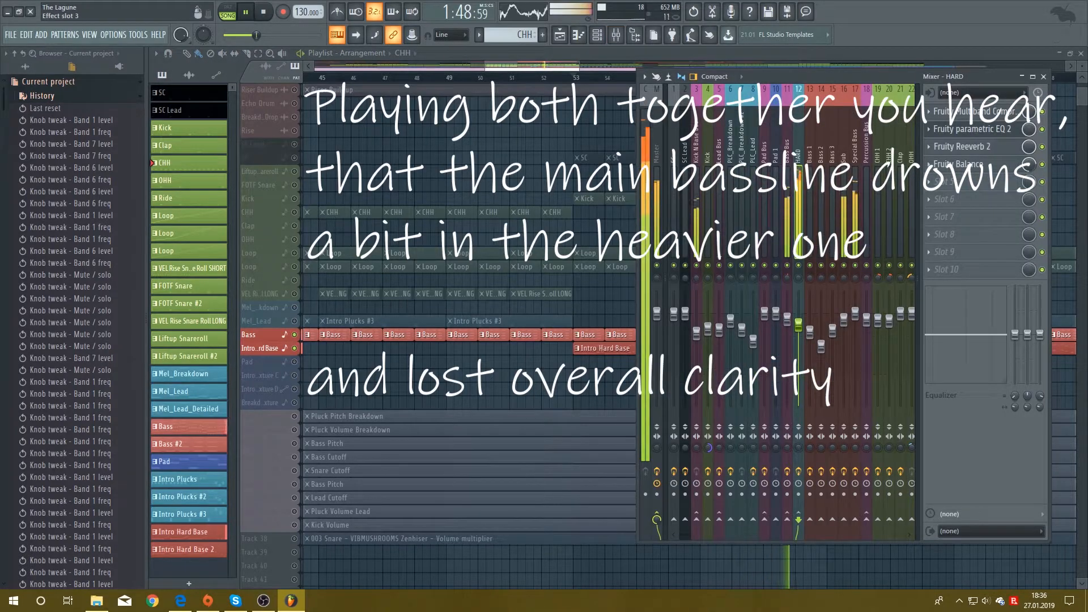
click(970, 129)
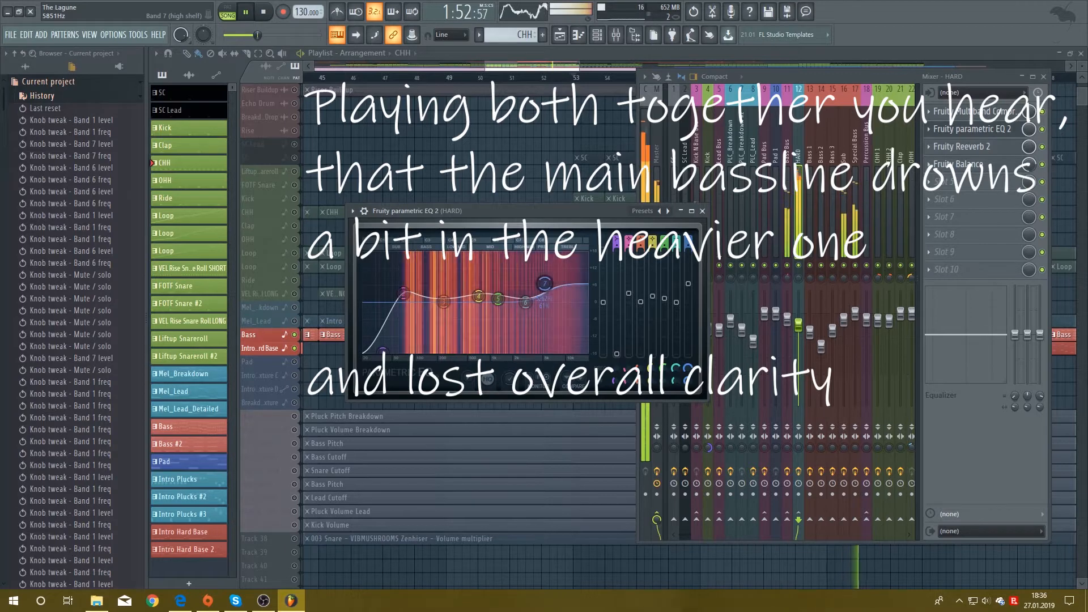
drag(544, 283, 548, 339)
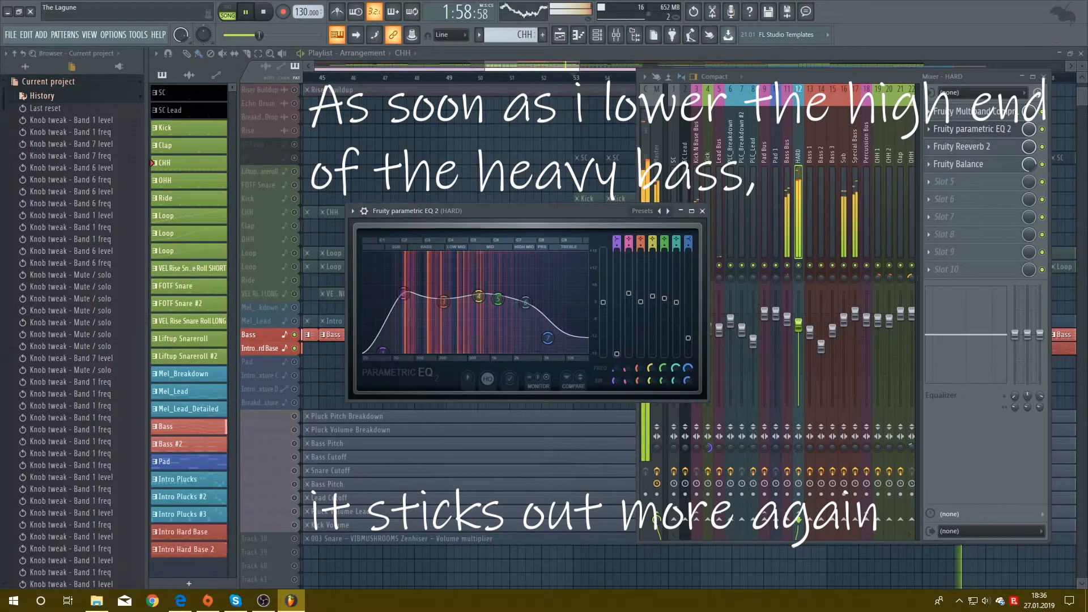
key(space)
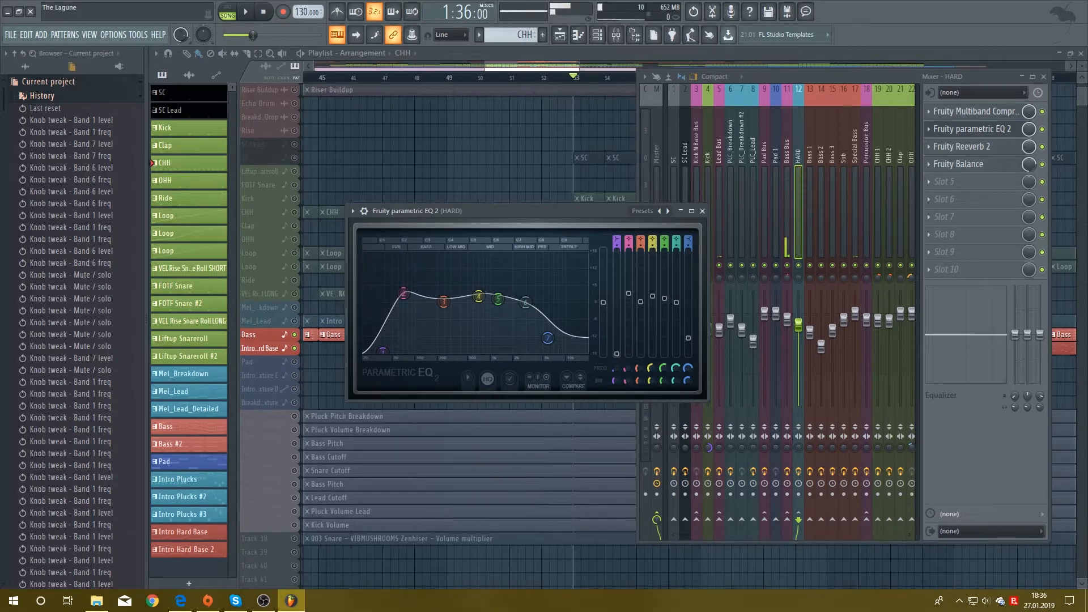
Replay both basslines, shift HARD's EQ band 7 to a slightly lower frequency, and close the equalizer.
key(space)
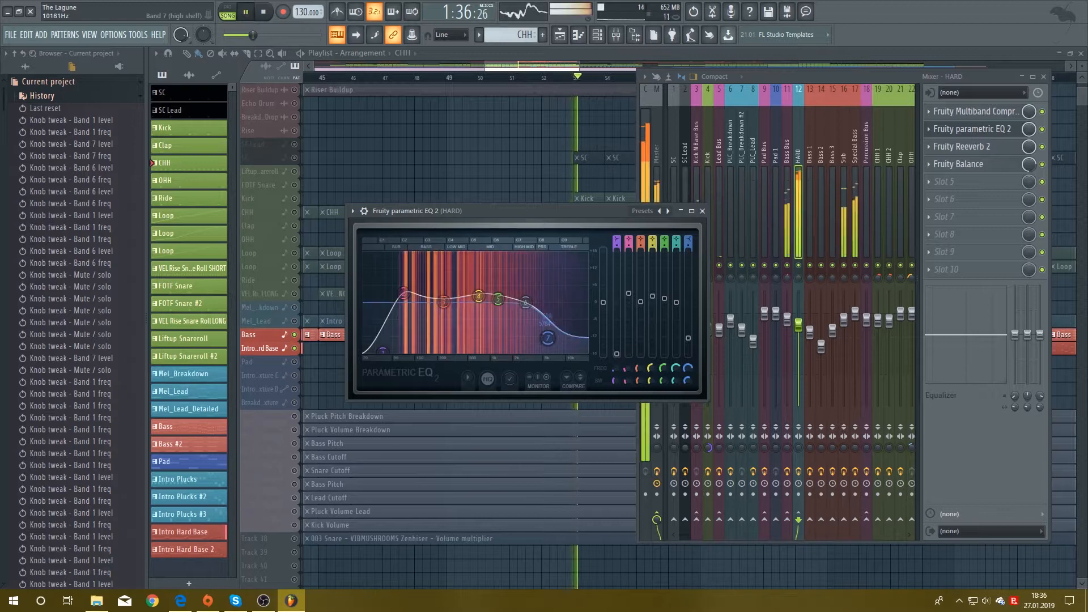
mouse_move(548, 339)
mouse_down()
mouse_move(537, 265)
mouse_move(516, 273)
mouse_move(539, 341)
mouse_up()
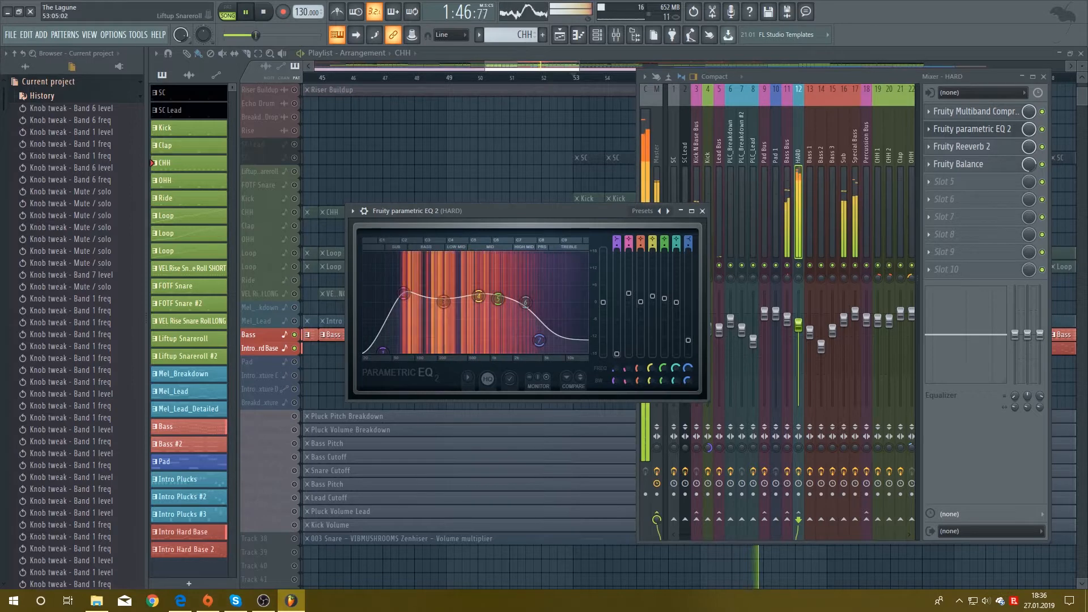
key(space)
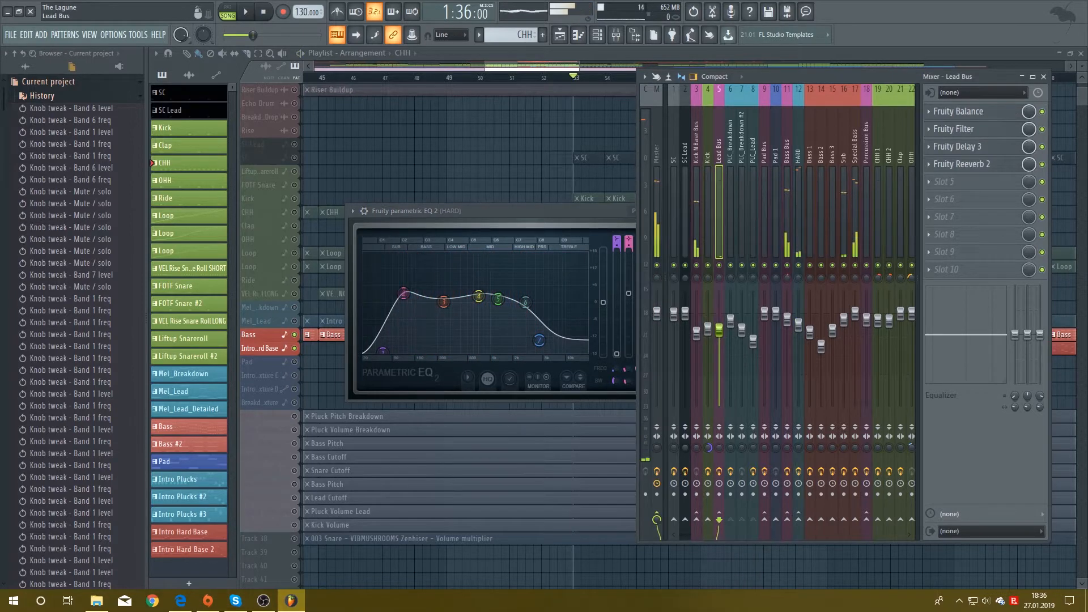
click(702, 211)
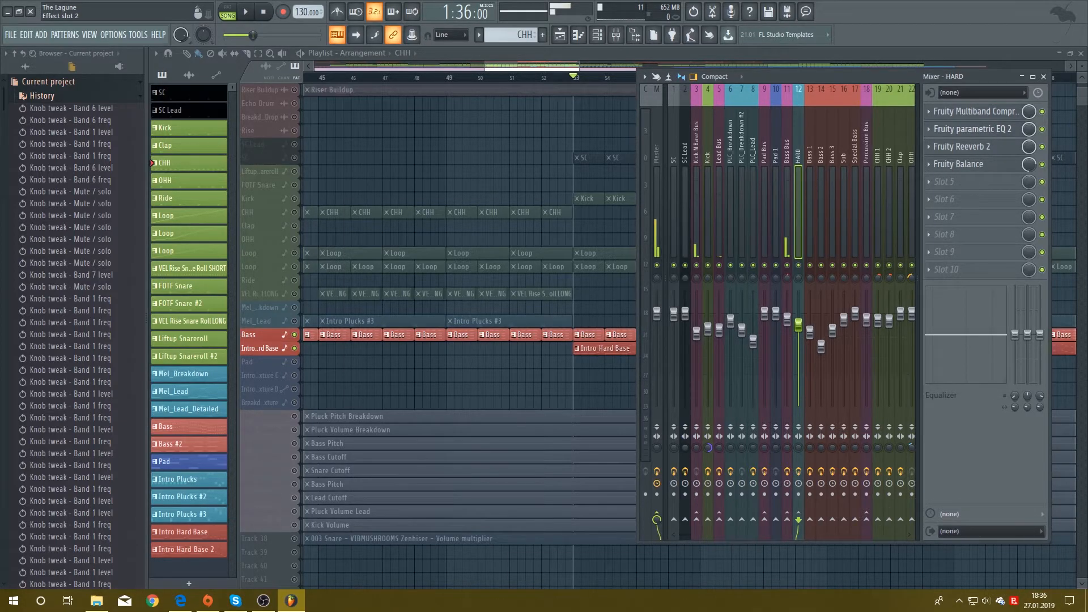
Review the EQ curve on the HARD track, and close the equalizer and mixer.
click(972, 128)
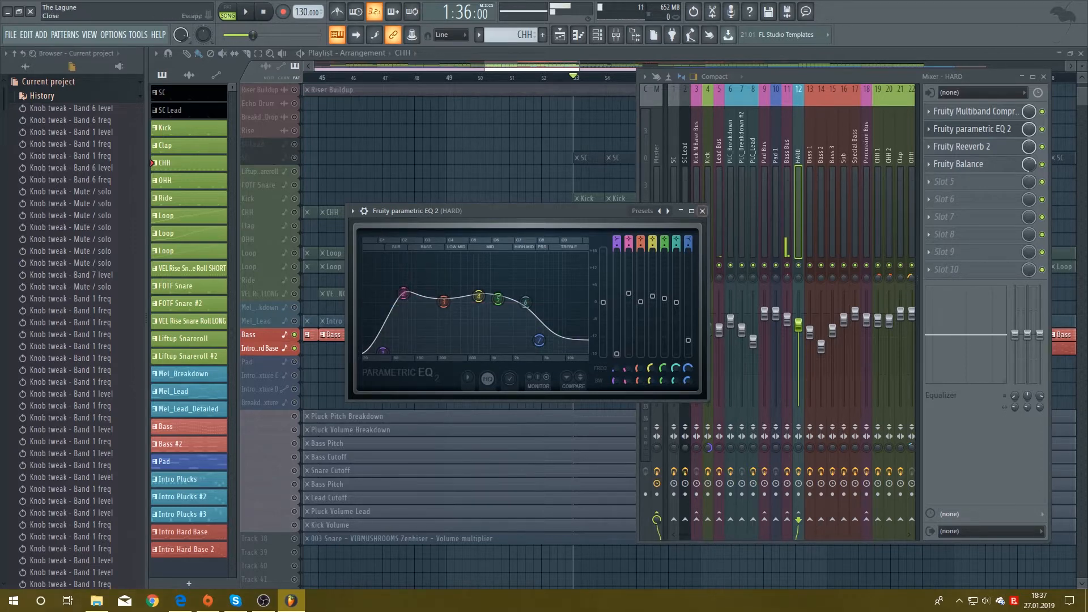
click(702, 211)
key(F9)
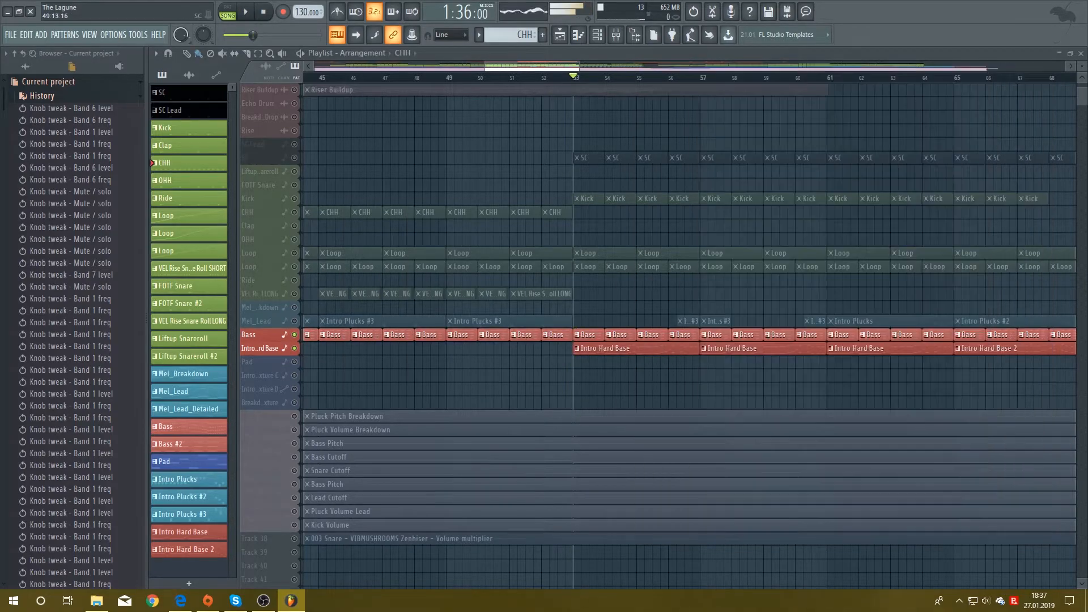
Take the Bass and Intro Hard Base tracks out of solo and show the arrangement from bar 53 to the breakdown.
scroll(510, 348, down, 10)
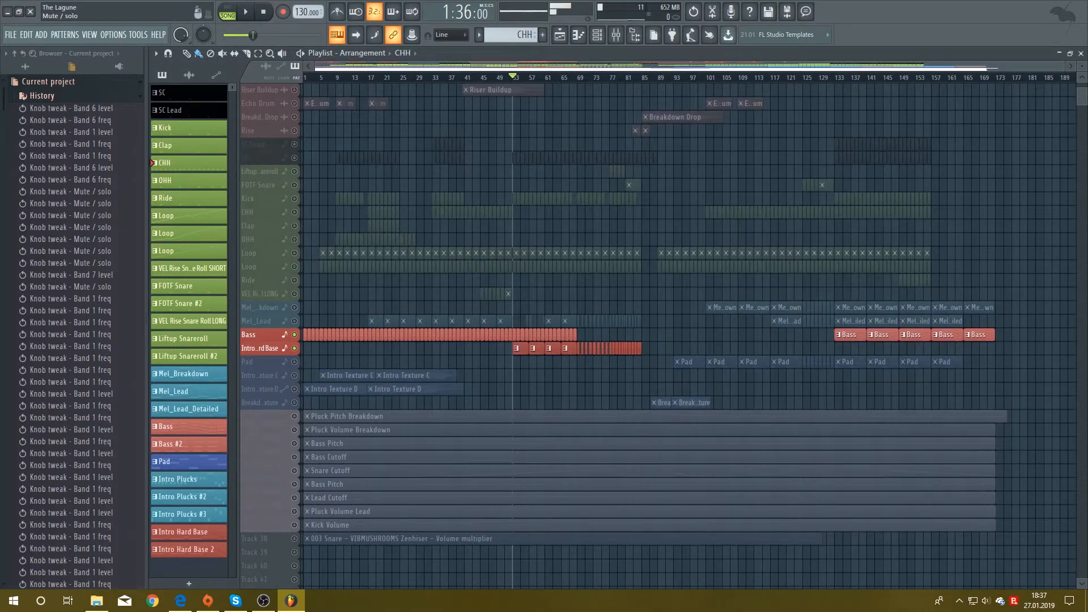
click(294, 348)
right_click(294, 335)
scroll(657, 335, up, 1)
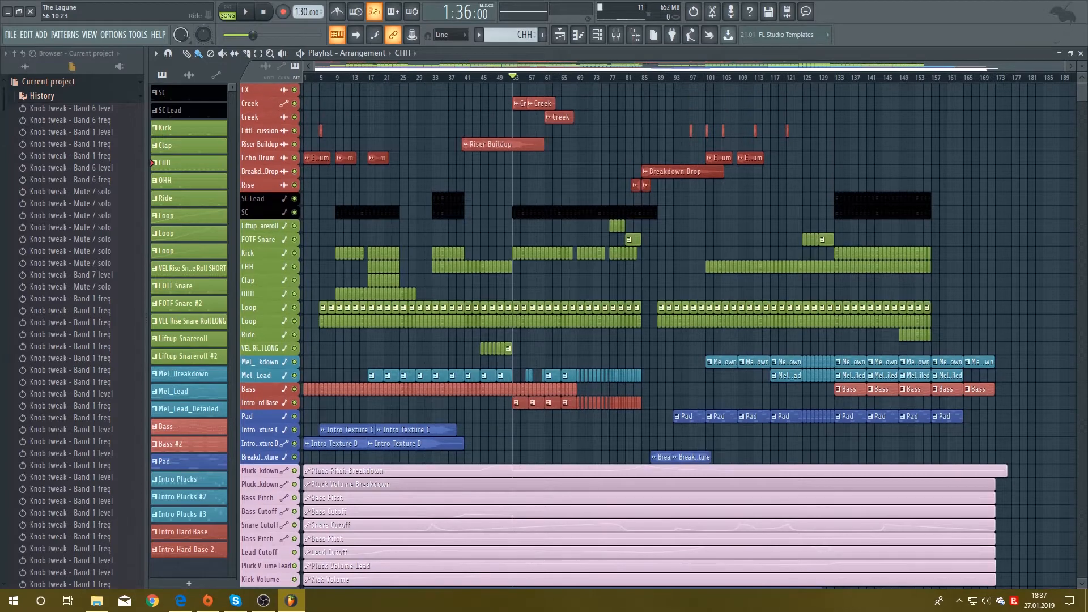
scroll(533, 330, up, 6)
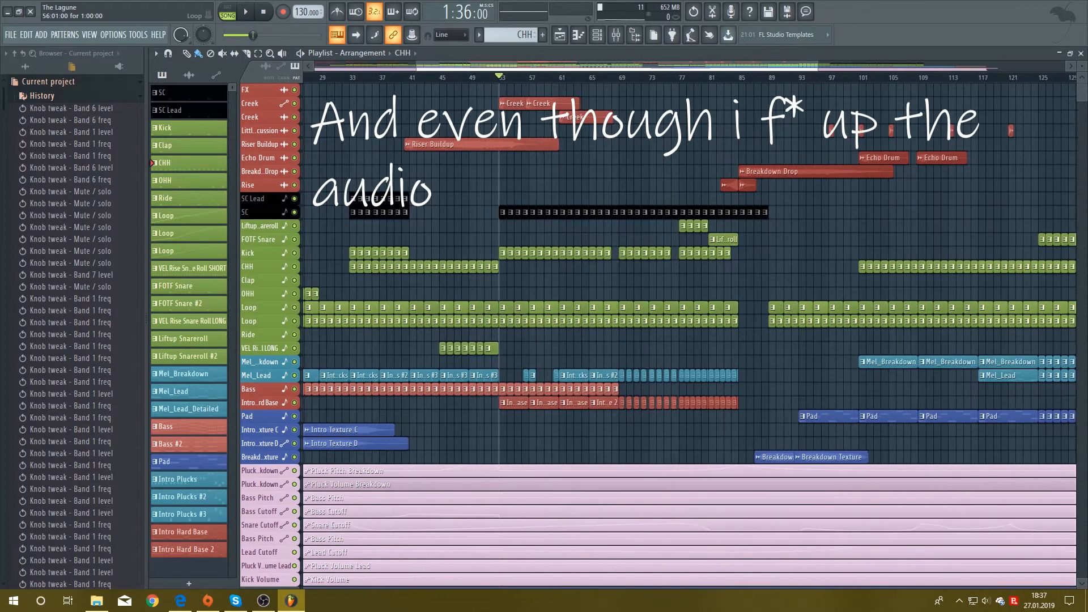